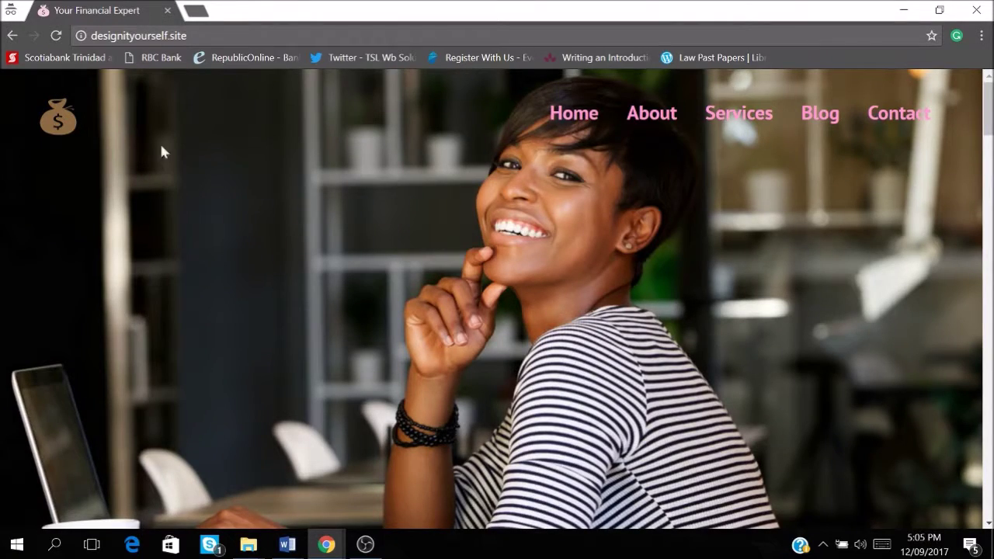
- Look over the website's home page, including the accountability group section
scroll(306, 372, down, 10)
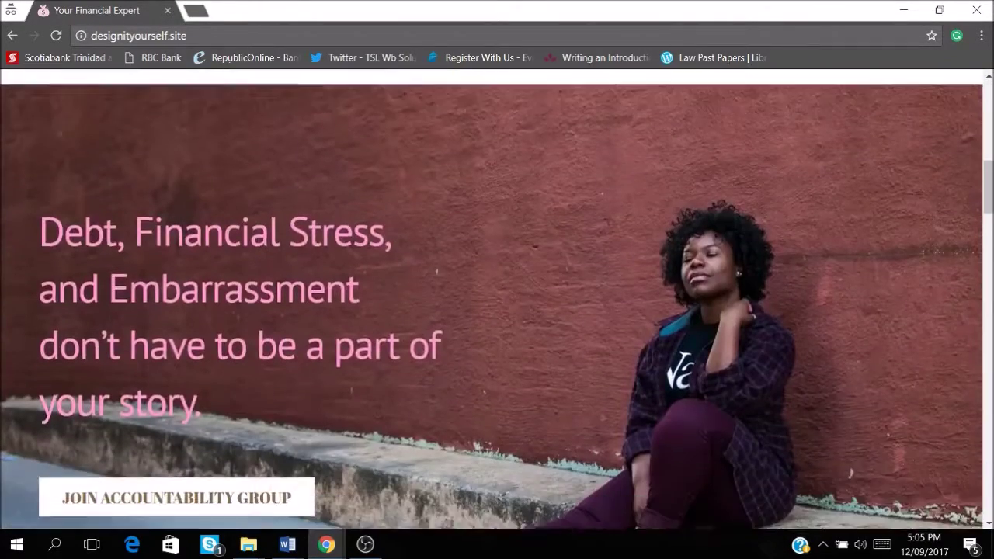
scroll(306, 372, down, 5)
scroll(306, 373, up, 15)
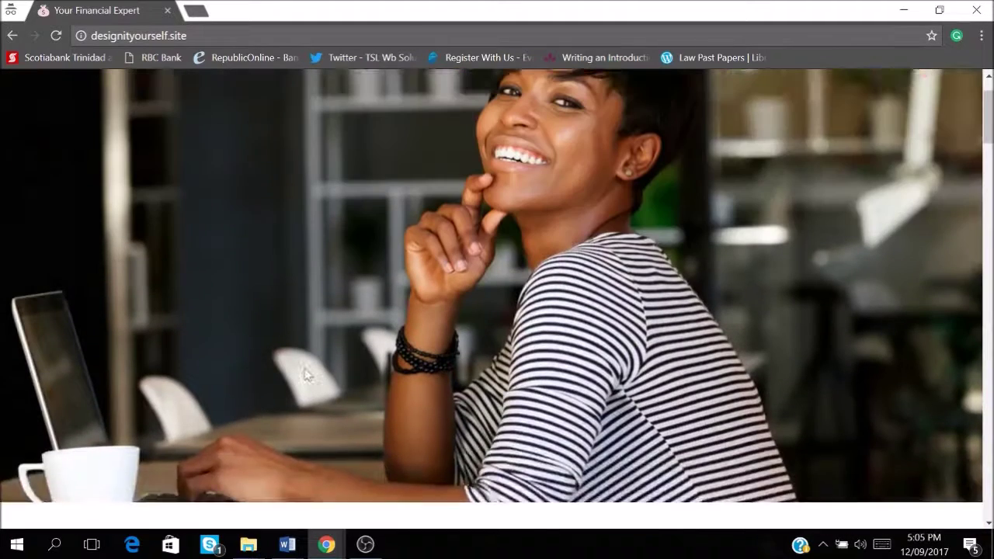
scroll(305, 375, up, 1)
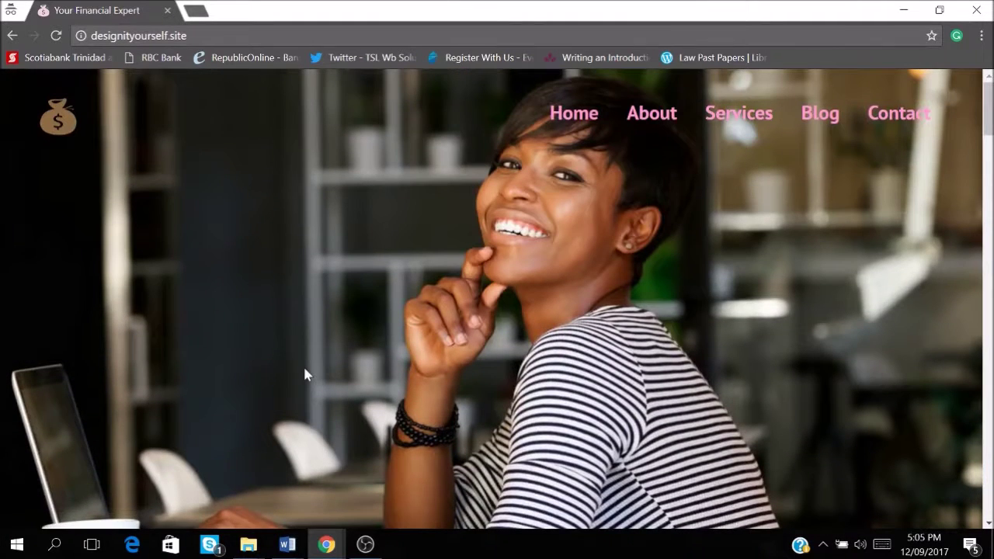
- Open the site's Blog page and look through the published posts
click(819, 122)
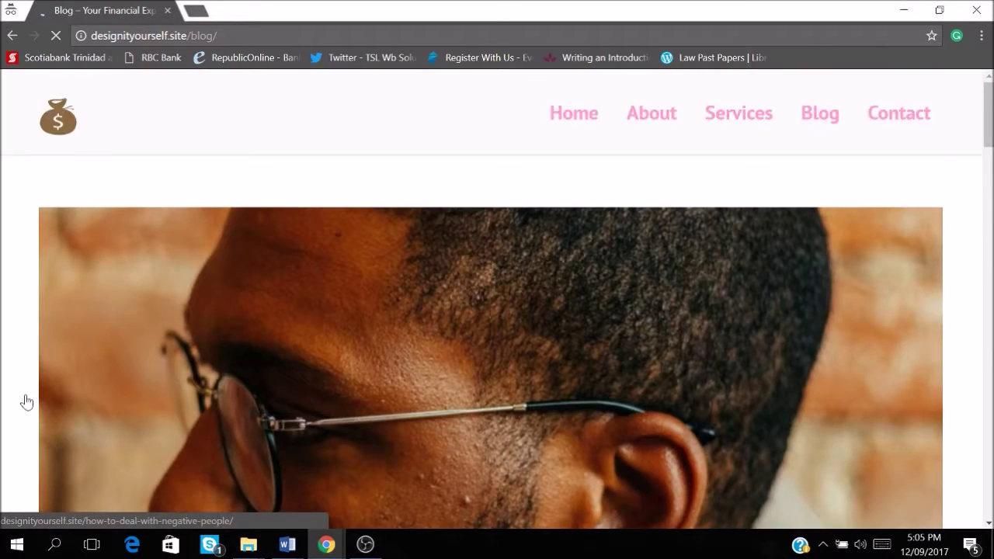
scroll(313, 290, down, 6)
scroll(316, 291, down, 18)
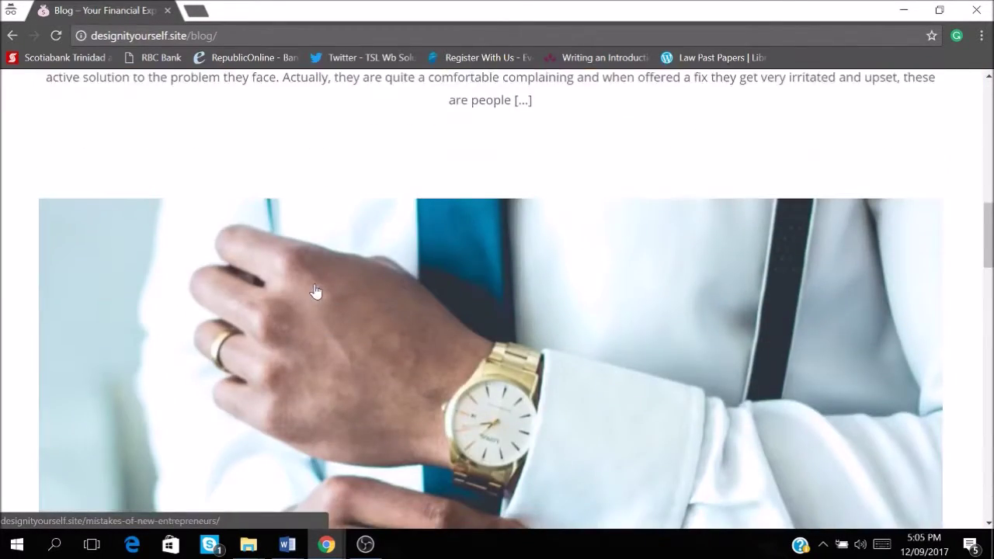
scroll(316, 291, down, 10)
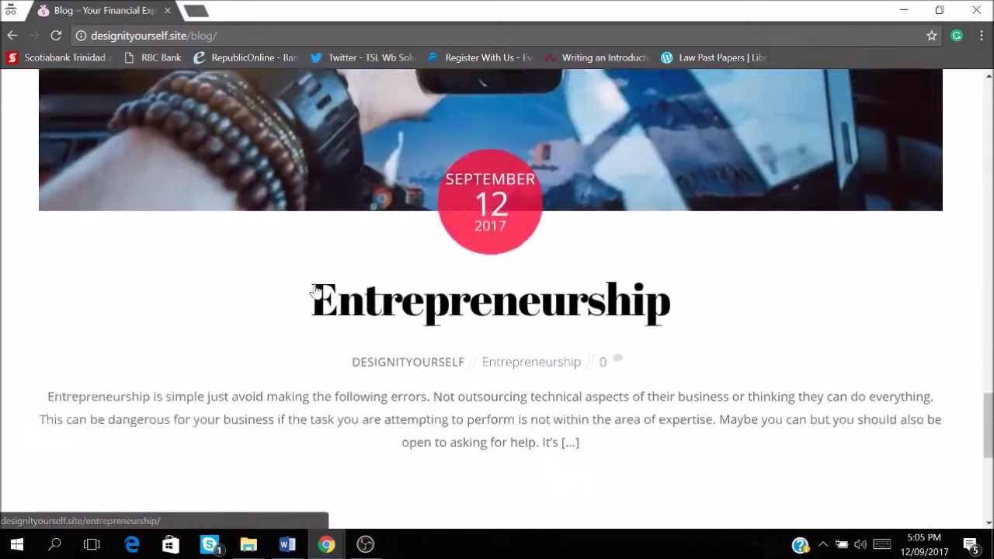
scroll(315, 291, up, 12)
scroll(315, 291, up, 20)
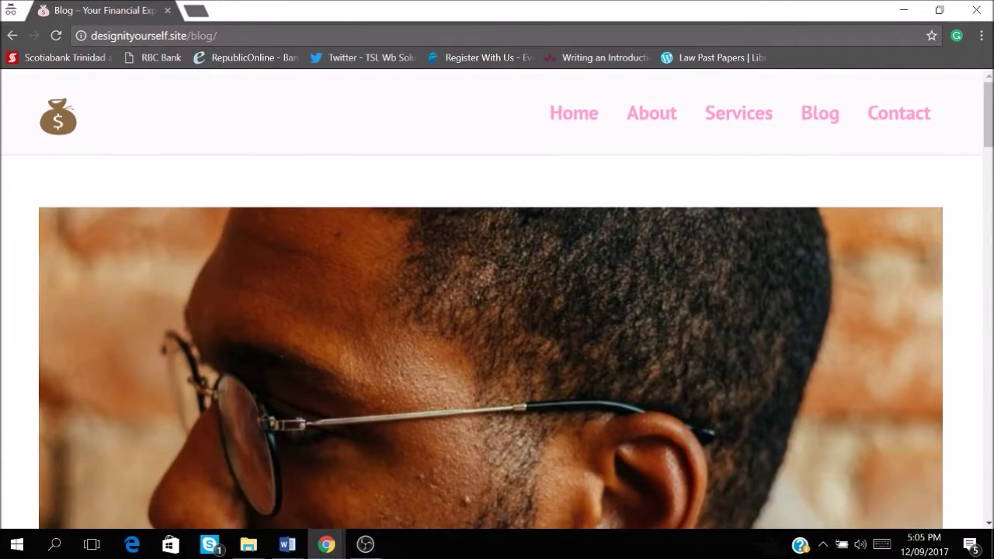
click(153, 36)
click(218, 36)
key(BackSpace)
key(BackSpace)
key(BackSpace)
key(BackSpace)
key(BackSpace)
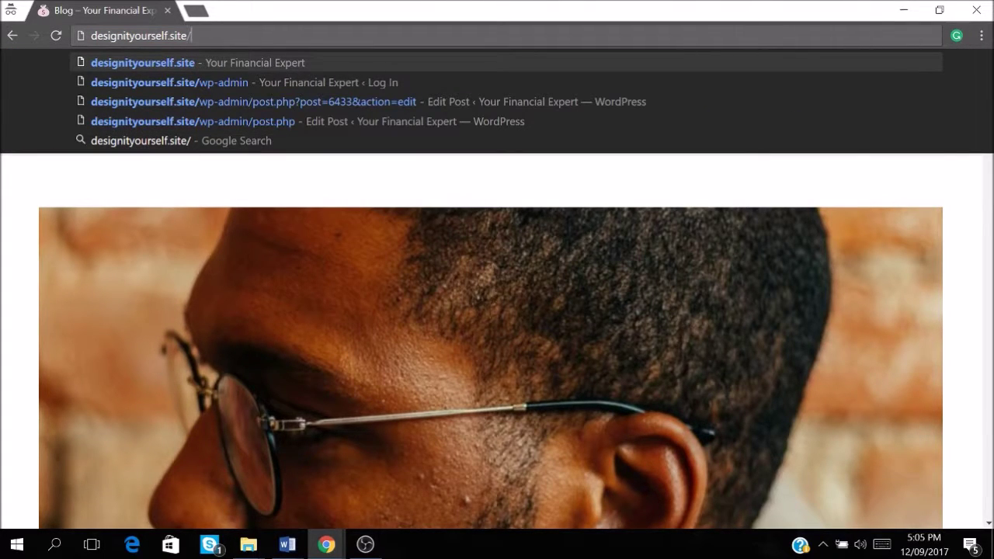
- Open the blog post "How to Deal with Negative People" and view its opening paragraph
key(Return)
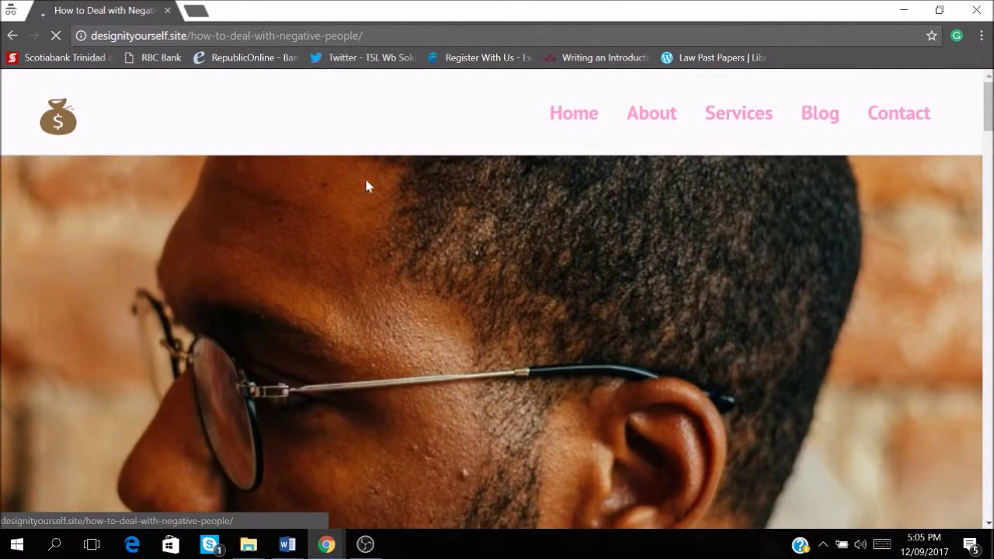
scroll(368, 184, down, 5)
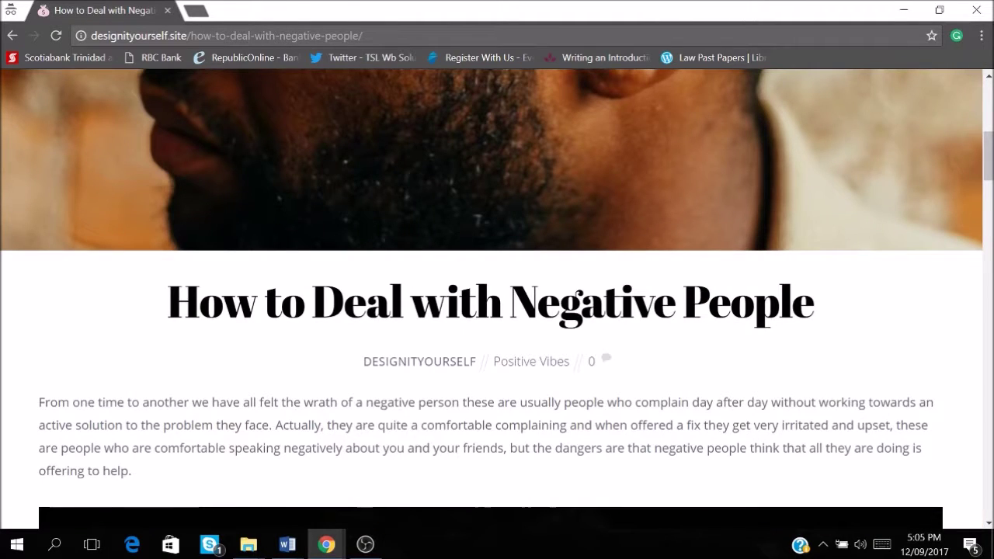
- Go to the site's WordPress login page at designityourself.site/wp-admin
drag(191, 36, 363, 36)
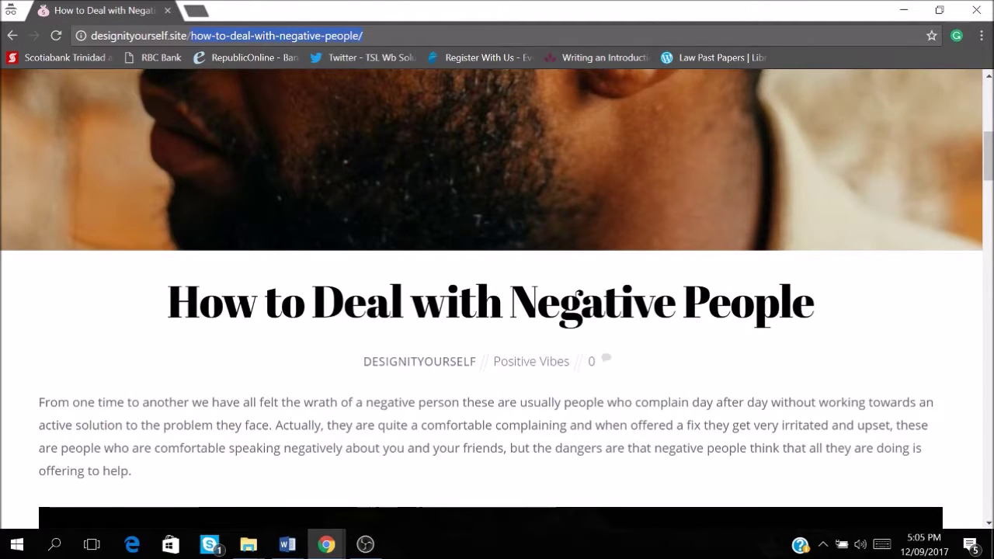
text(wp-admin)
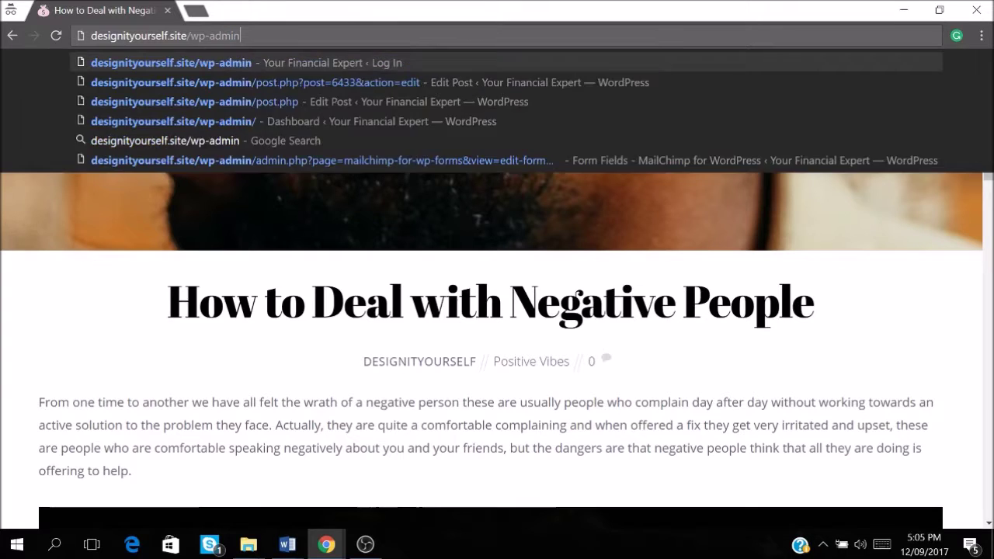
key(Return)
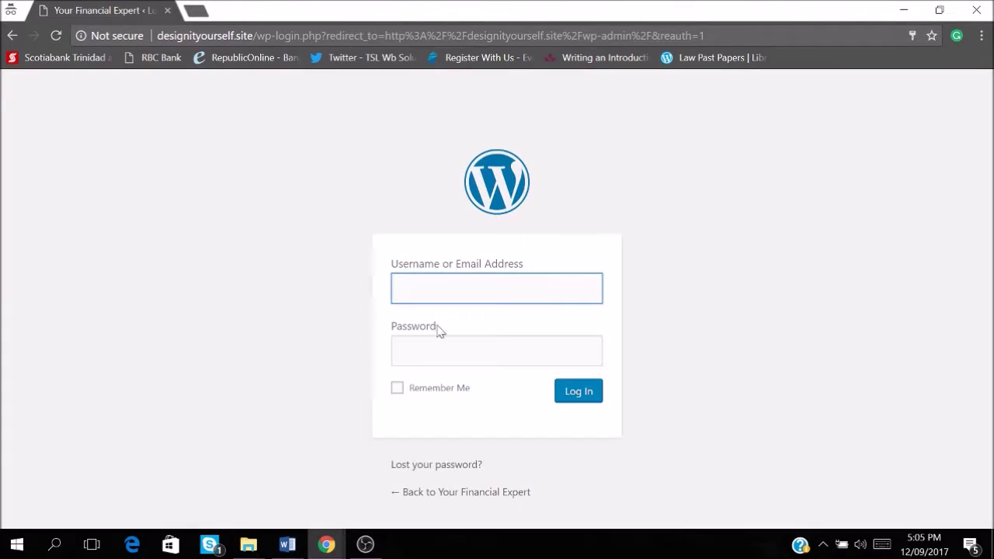
- Fill in the saved username and account password and log in to WordPress
click(433, 306)
click(444, 315)
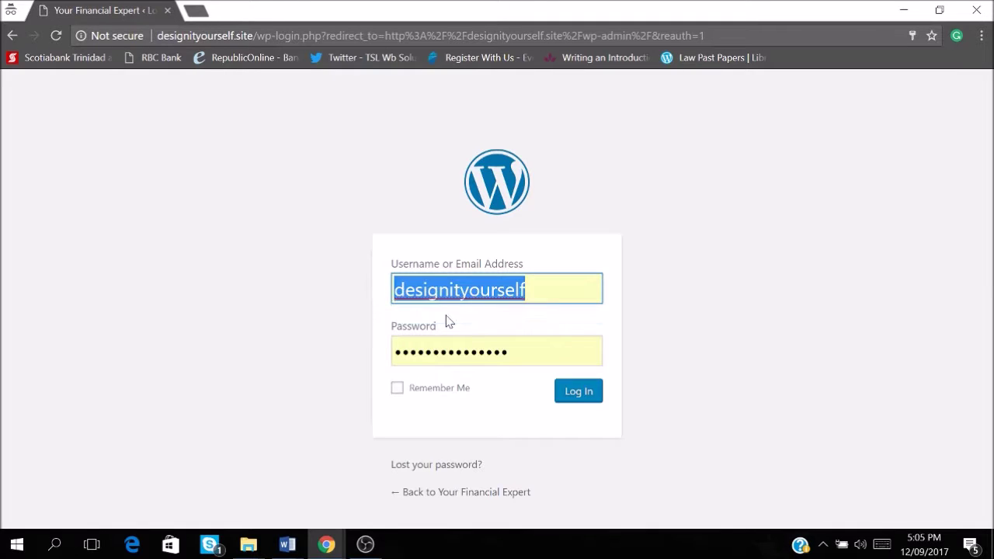
click(584, 395)
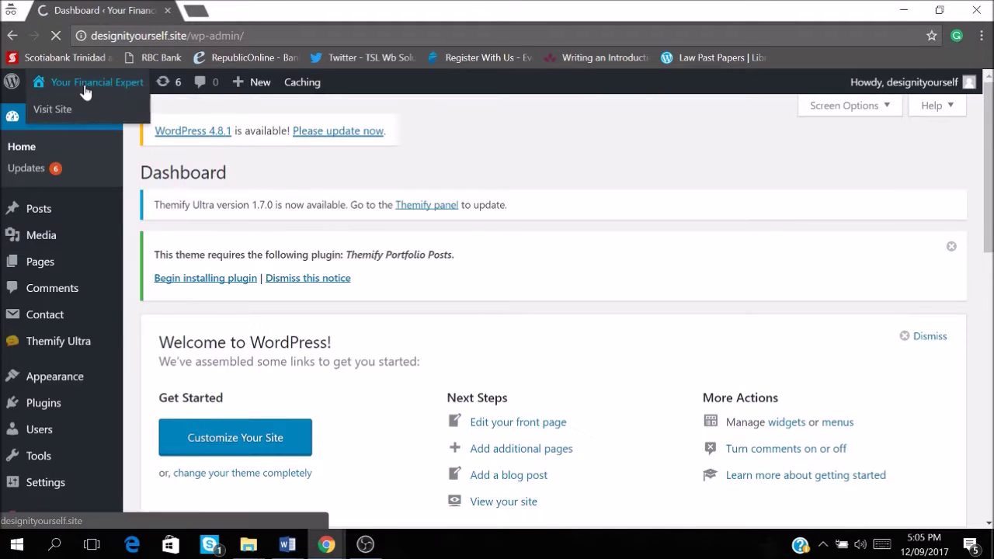
- Open the WordPress page for adding new plugins from the installed plugins list
scroll(412, 306, down, 3)
scroll(411, 306, down, 4)
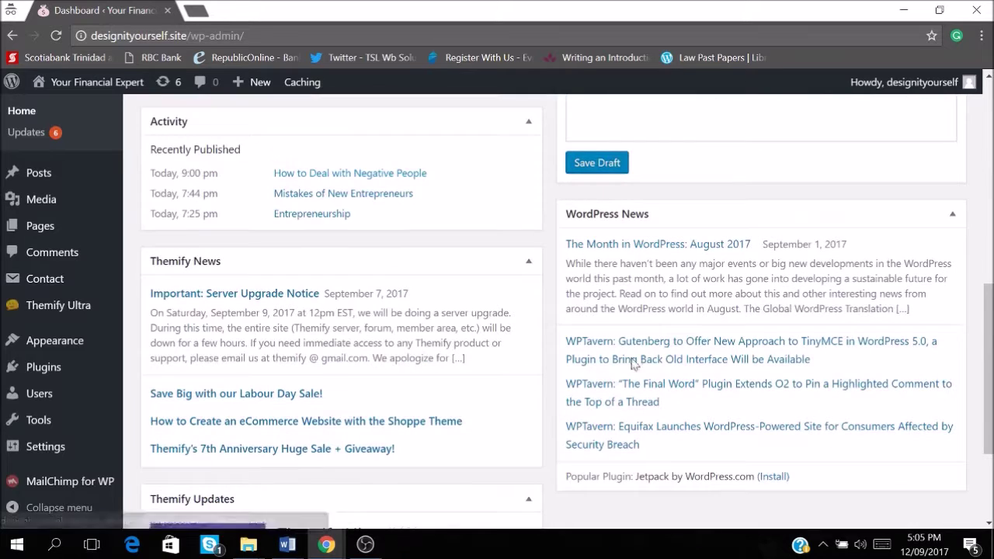
mouse_move(51, 374)
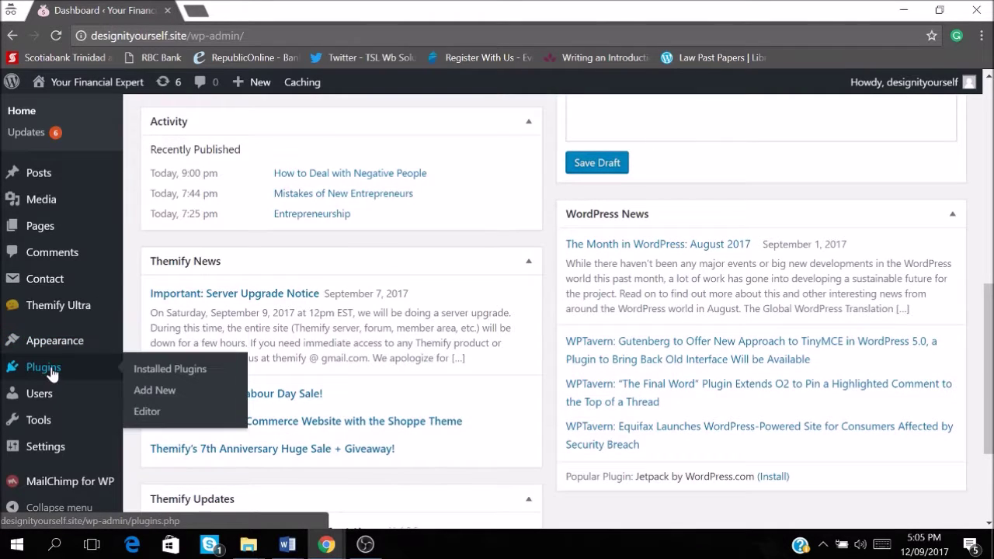
scroll(85, 181, up, 5)
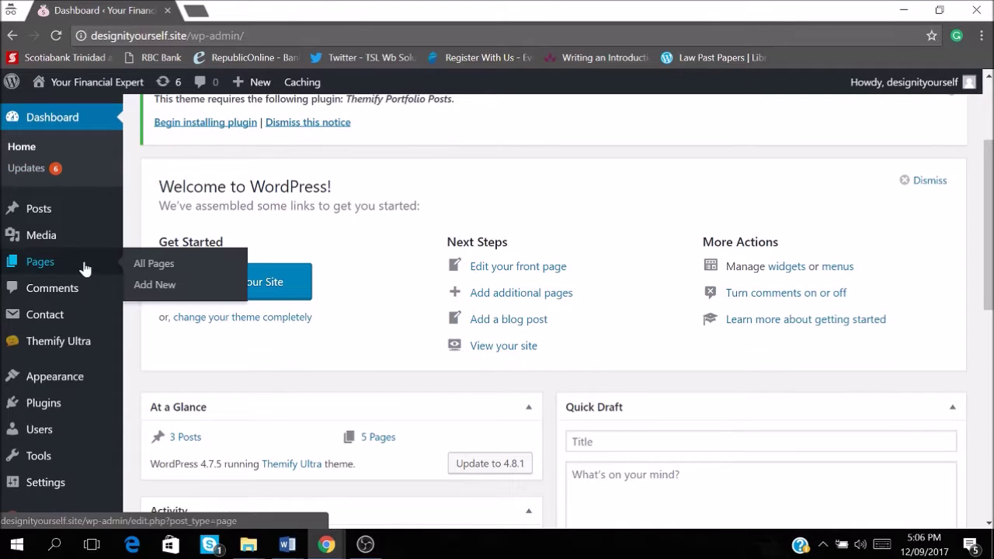
scroll(85, 282, down, 3)
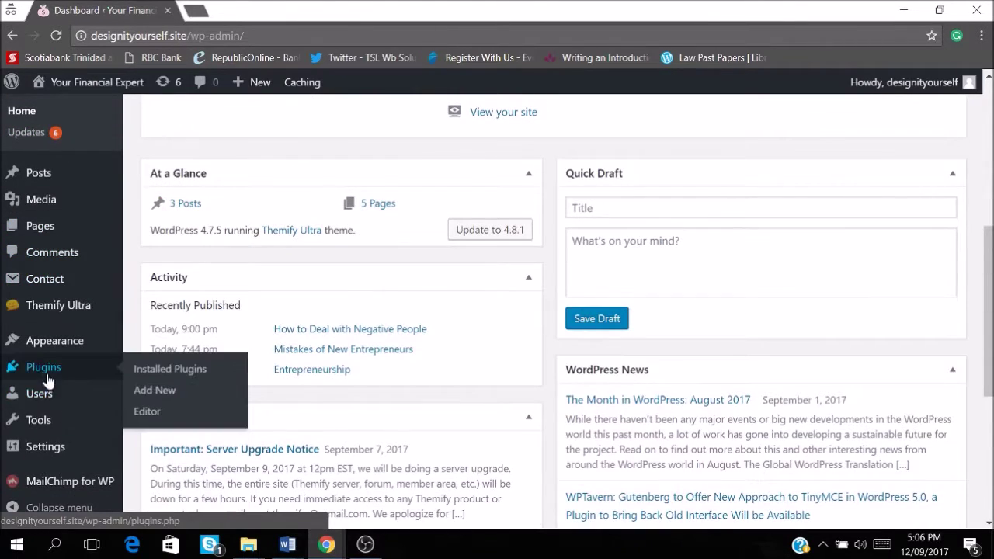
click(46, 369)
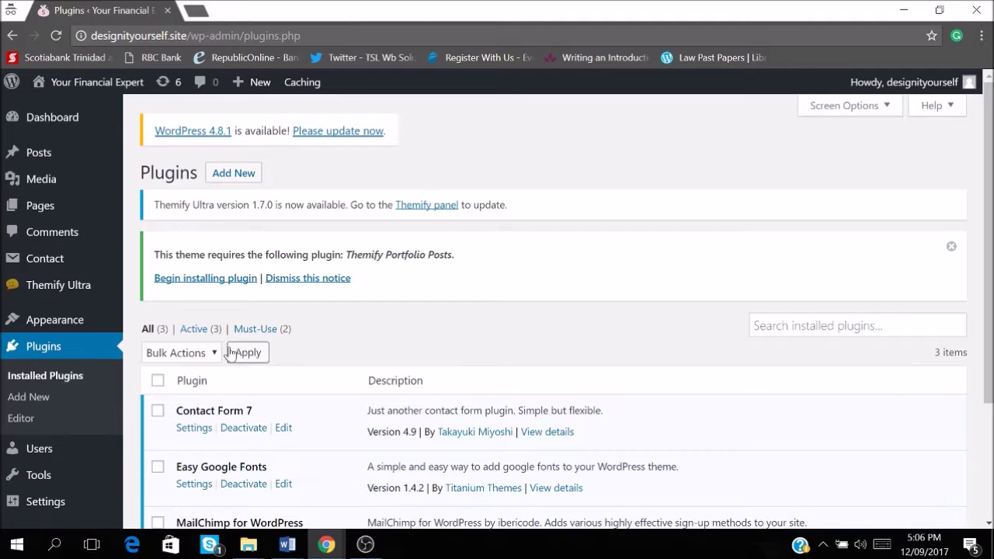
click(230, 176)
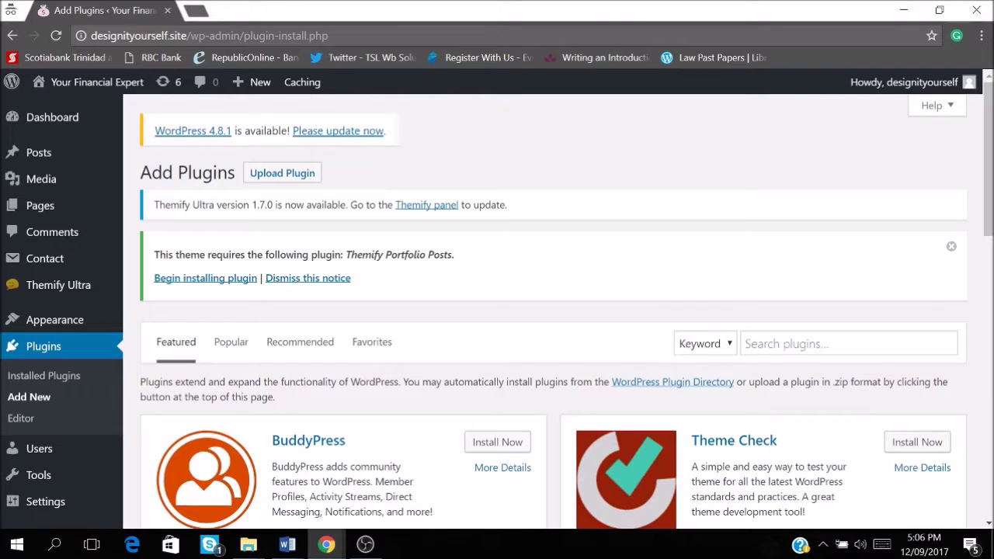
- Search the plugin directory for "better tweets"
click(823, 343)
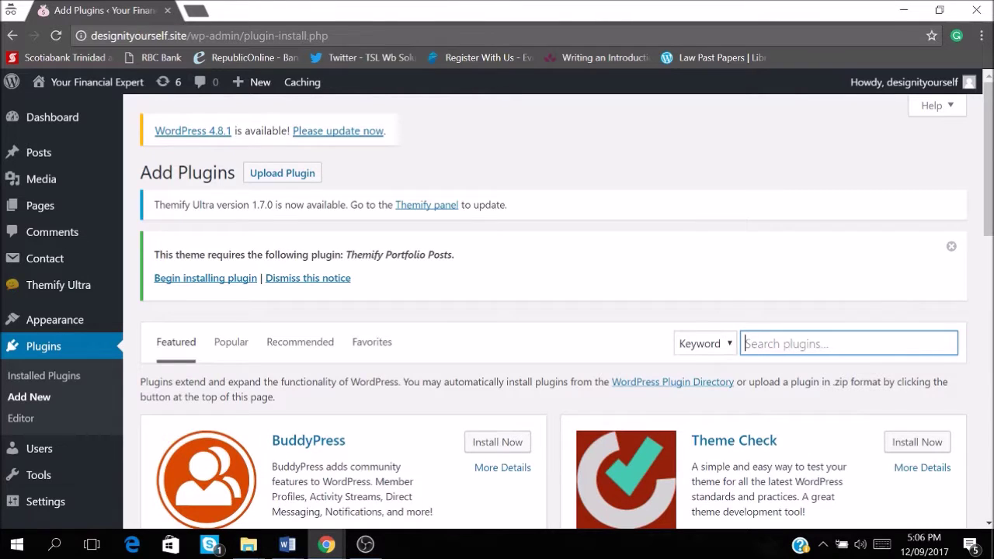
text(bett)
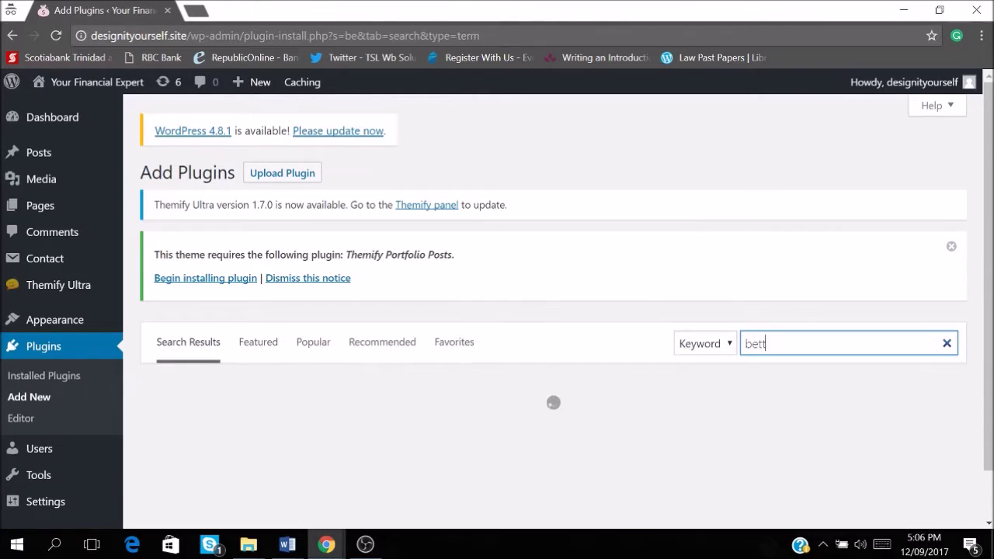
text(er )
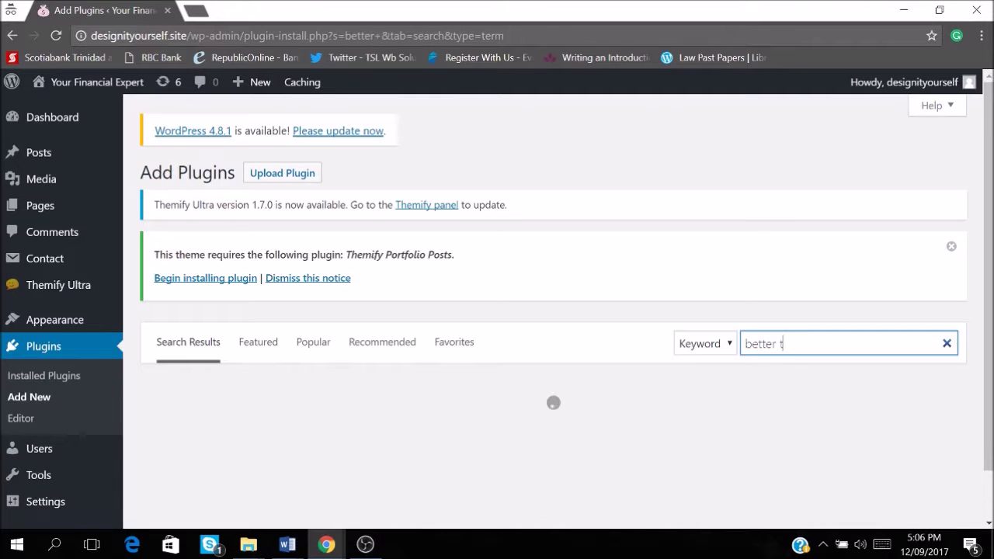
text(tweets)
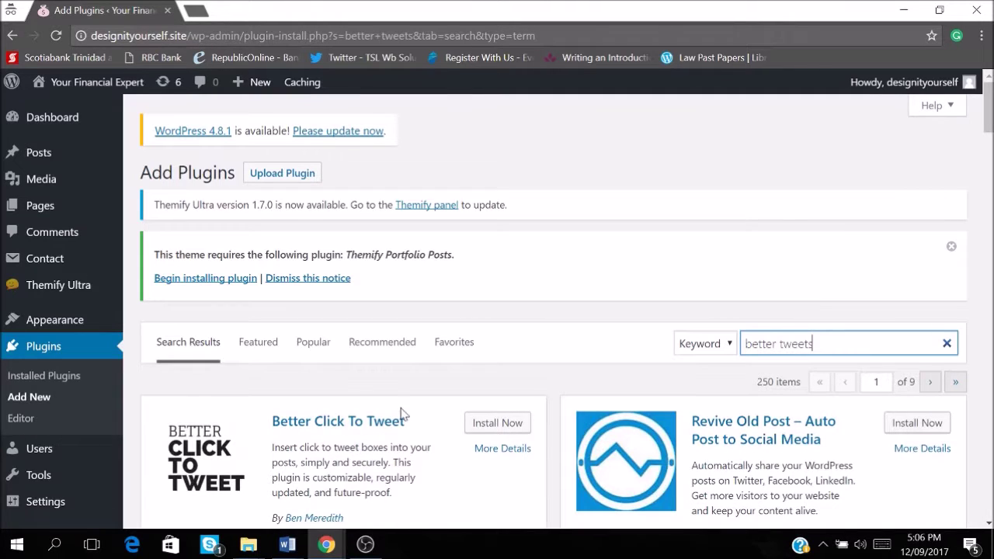
- Install and activate the Better Click To Tweet plugin
scroll(404, 416, down, 2)
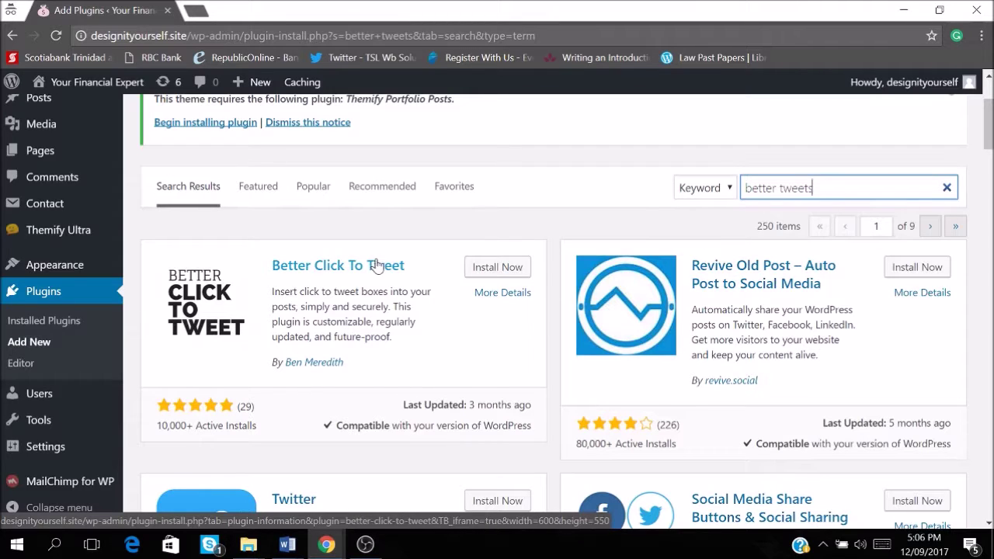
click(485, 268)
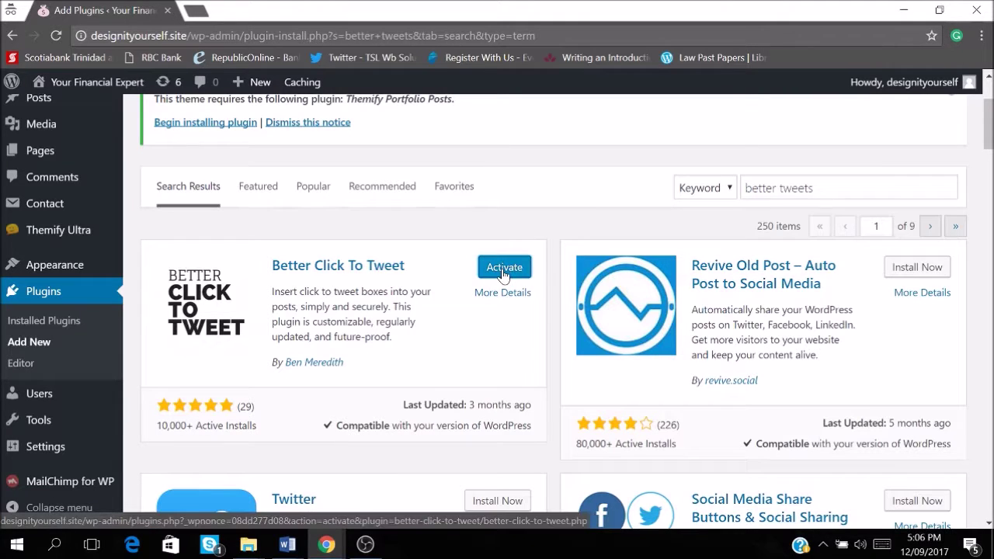
click(503, 272)
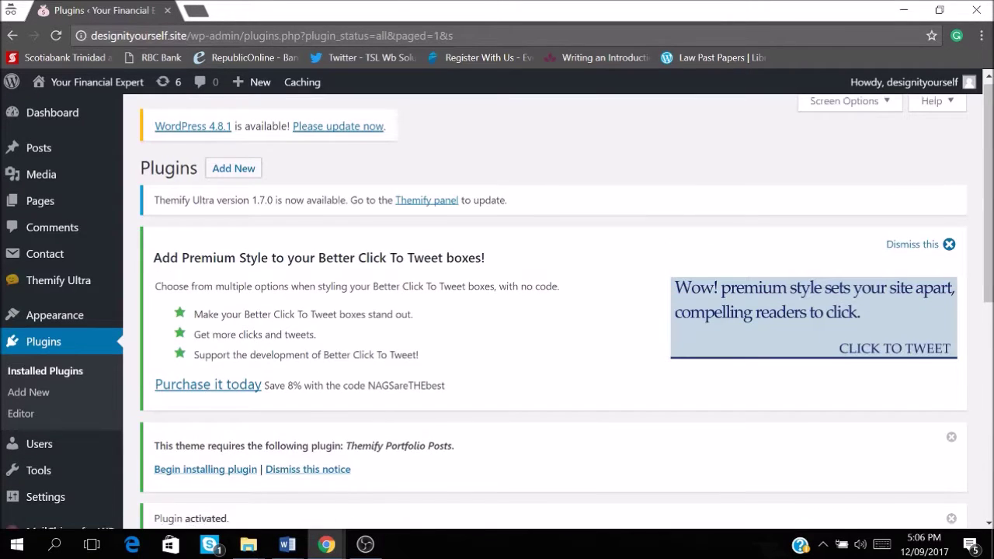
- Open the Better Click To Tweet plugin's settings page from the WordPress admin
scroll(384, 302, down, 4)
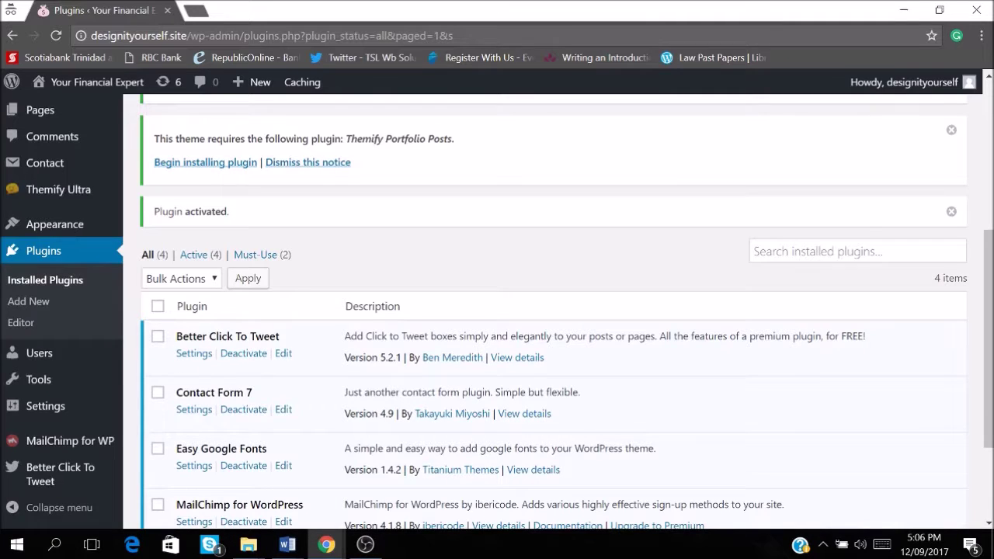
mouse_move(62, 408)
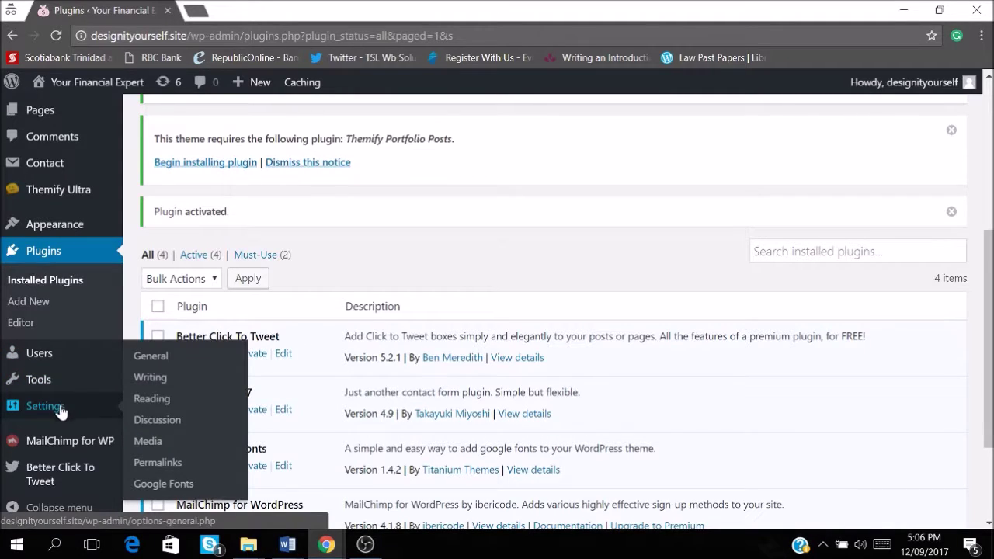
mouse_move(49, 359)
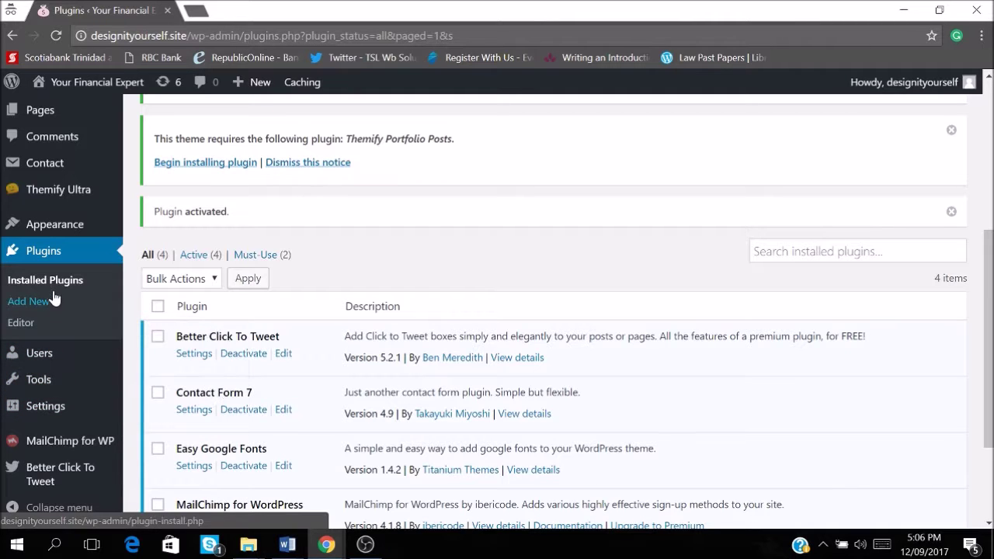
mouse_move(60, 230)
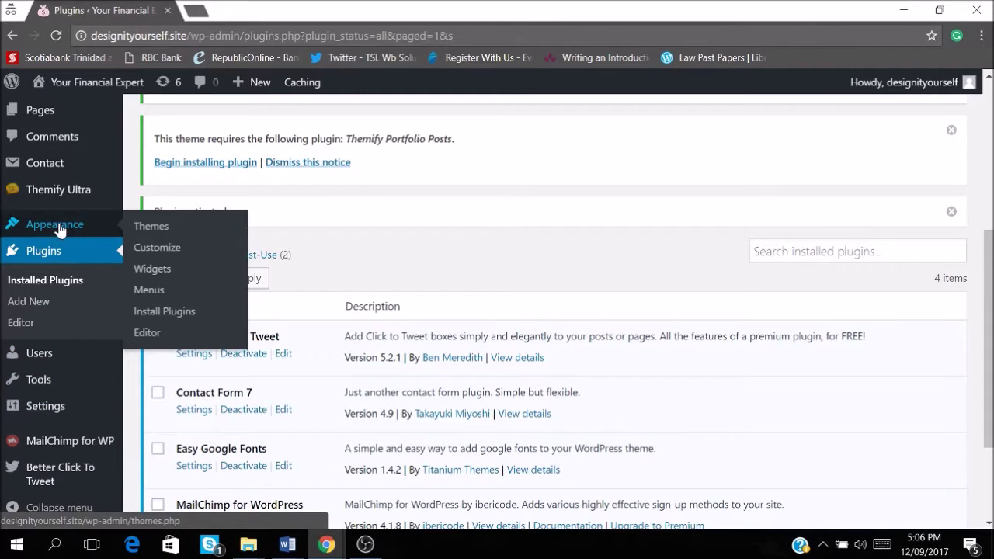
mouse_move(69, 437)
scroll(68, 437, down, 2)
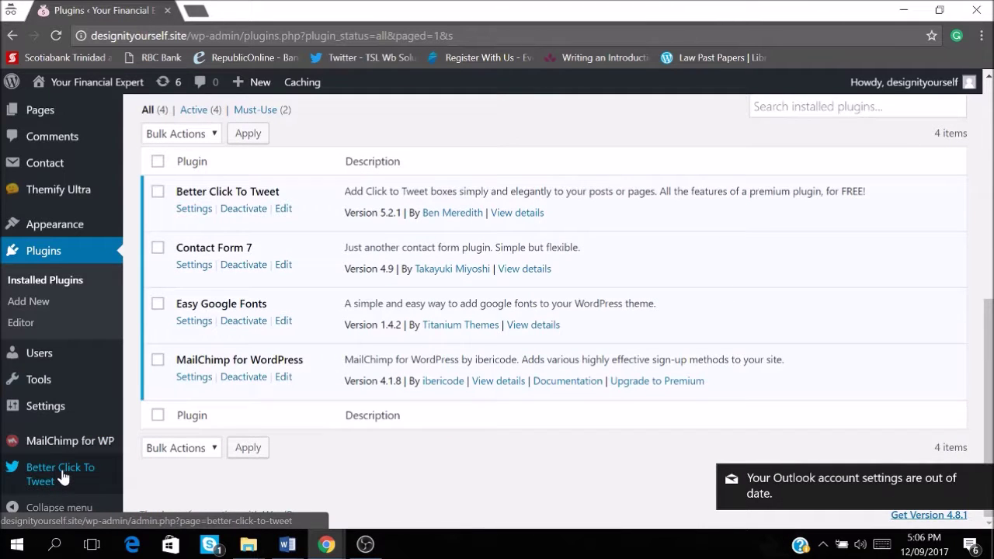
scroll(61, 405, up, 5)
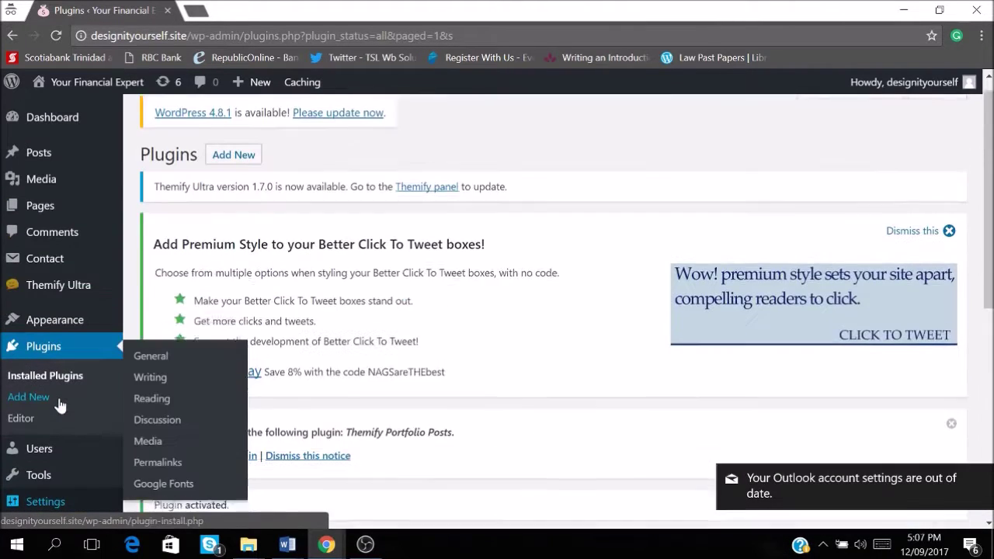
scroll(40, 378, down, 6)
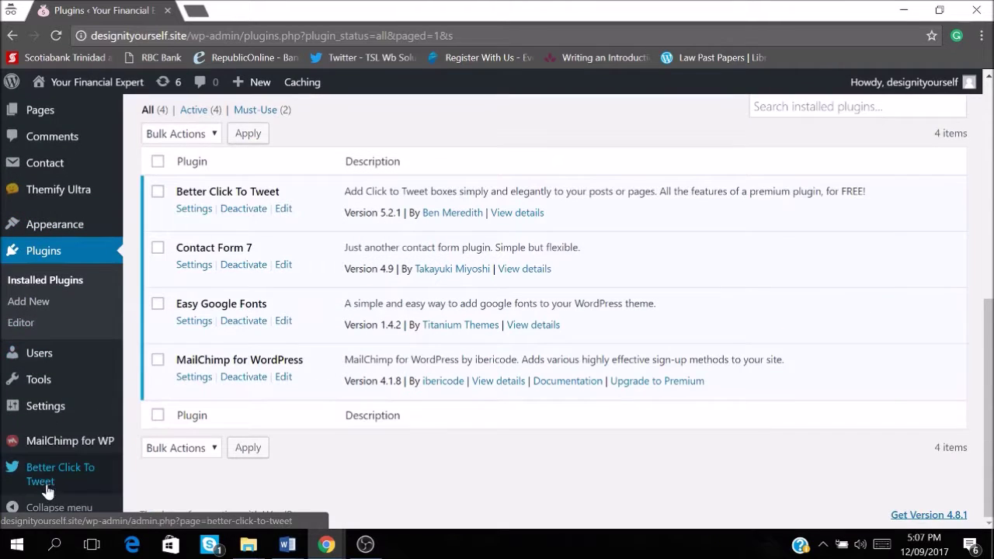
click(47, 477)
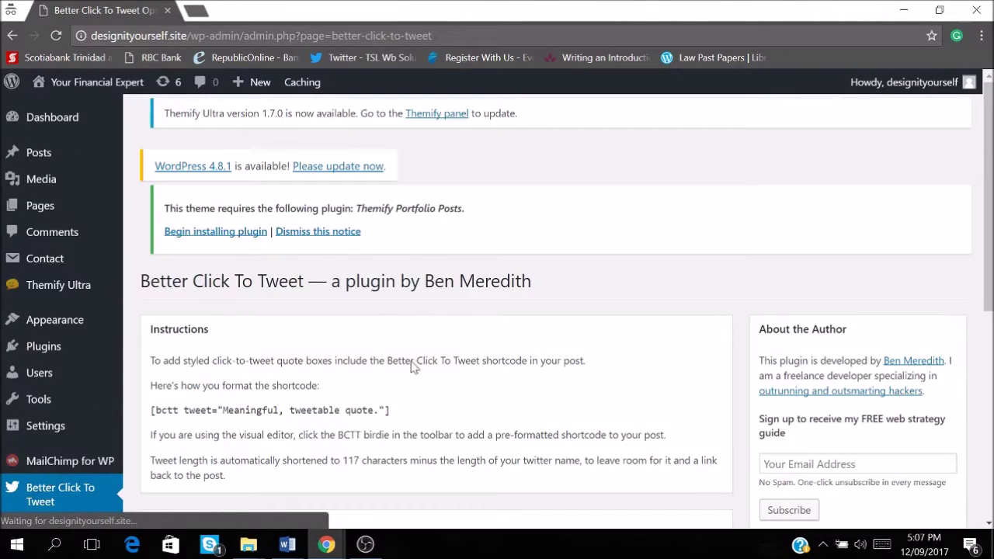
- Set the Twitter handle to tslwebsolutions, enable the short URL option and save the plugin settings
scroll(414, 367, down, 5)
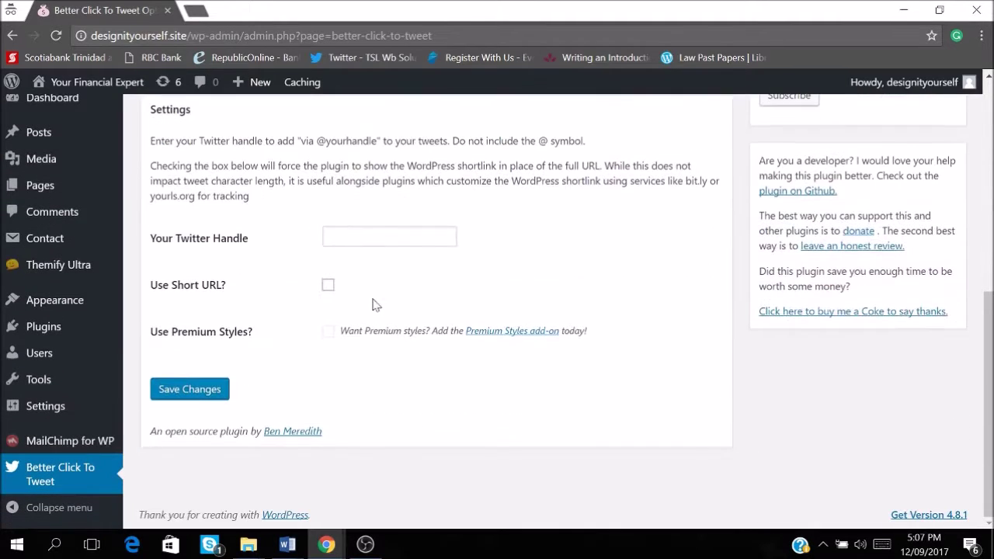
click(389, 237)
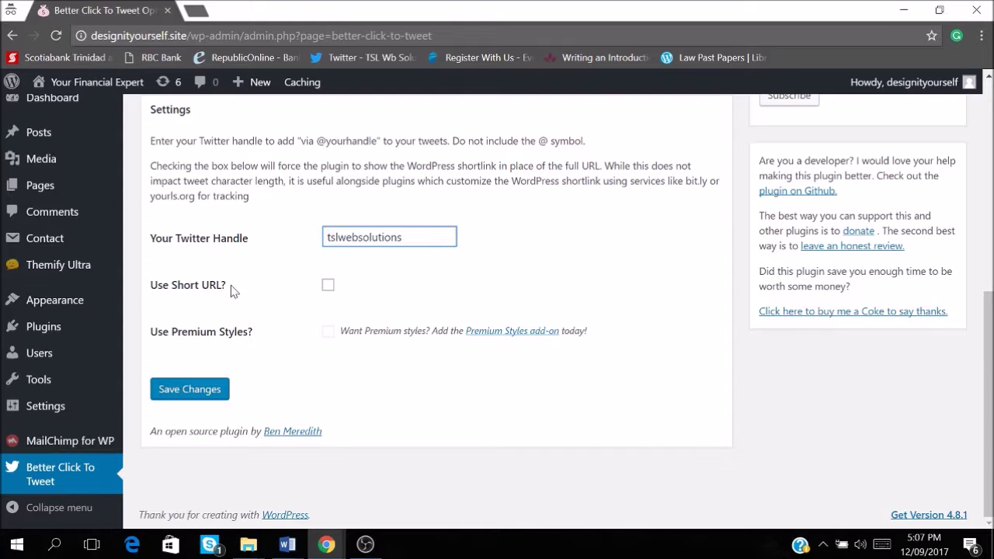
click(327, 288)
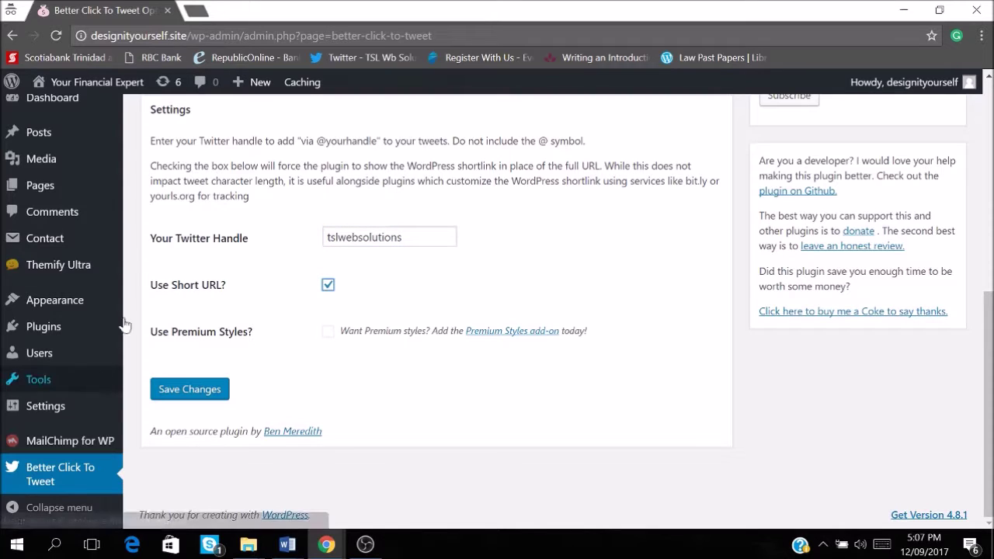
click(201, 390)
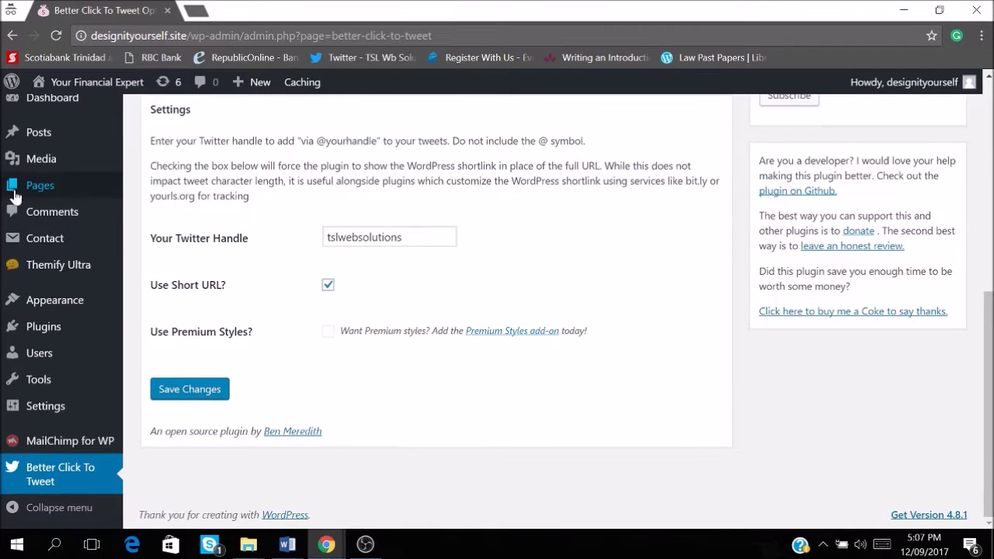
- Open the blog post "How to Deal with Negative People" for editing from the list of posts
mouse_move(42, 136)
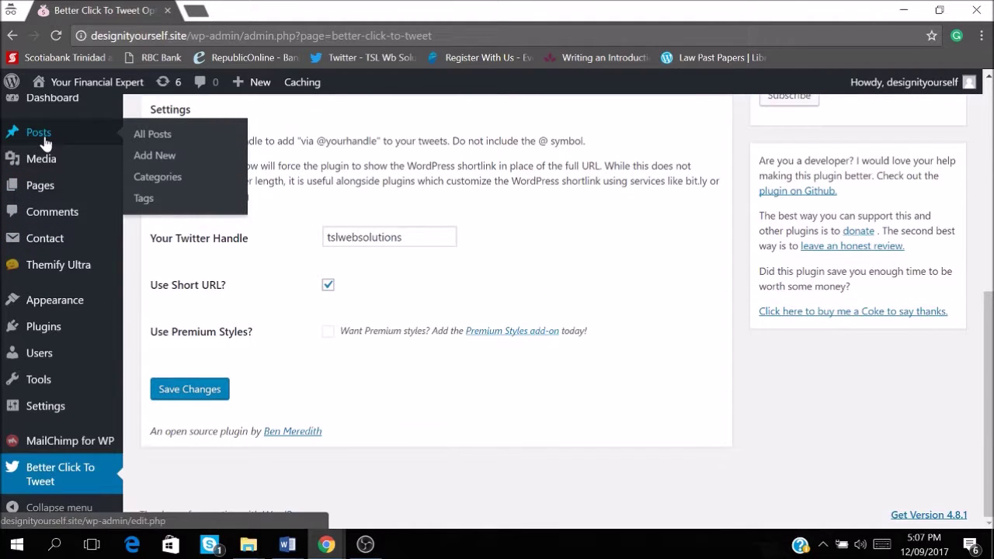
click(43, 133)
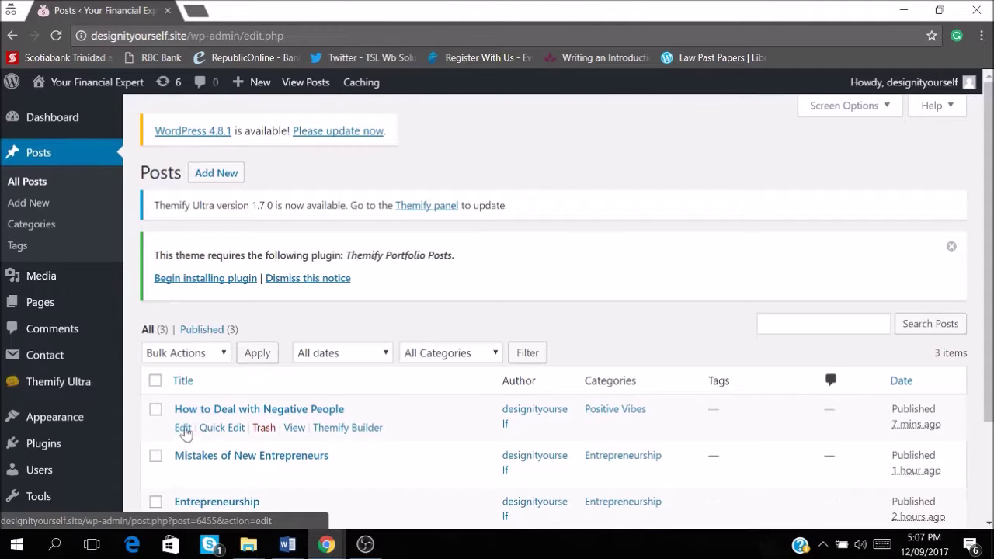
click(183, 429)
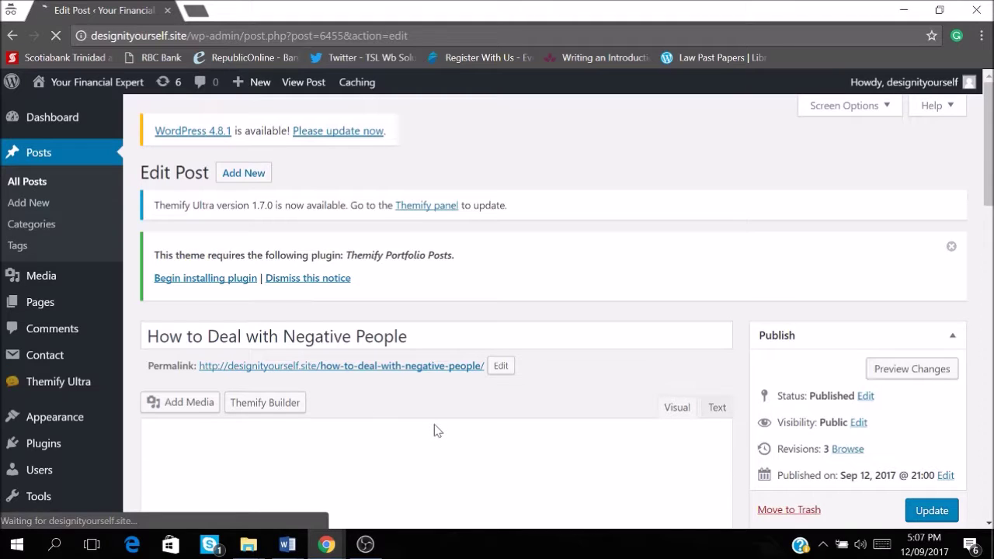
- Cut the sentence "Energy, willpower, and focus combined are the most powerful determinant of happiness." and start a new paragraph in its place
scroll(437, 430, down, 3)
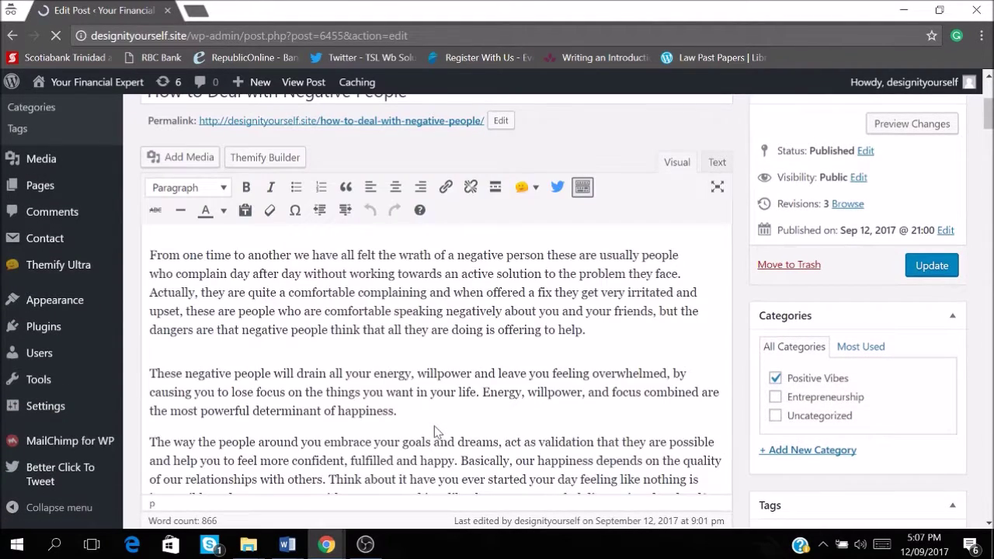
scroll(437, 311, down, 6)
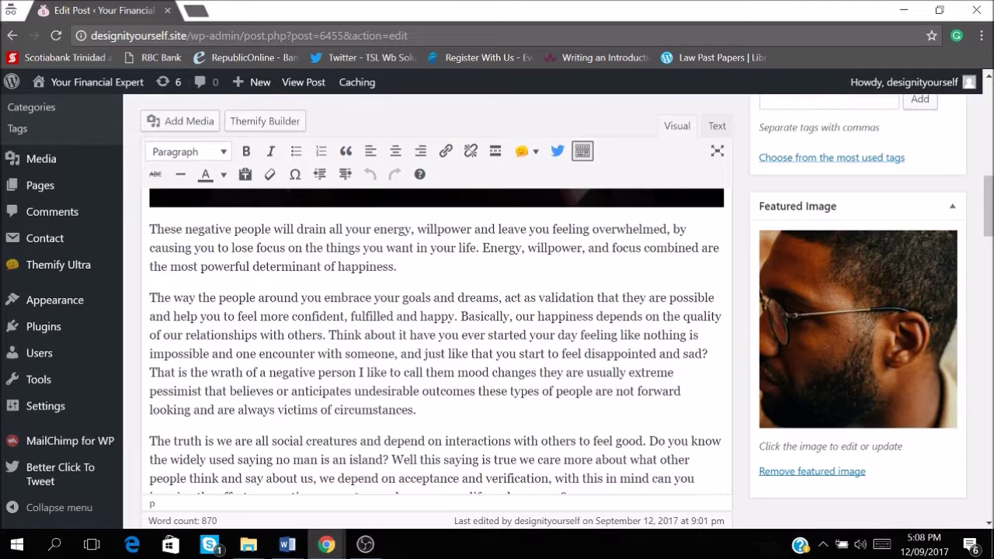
scroll(357, 466, down, 2)
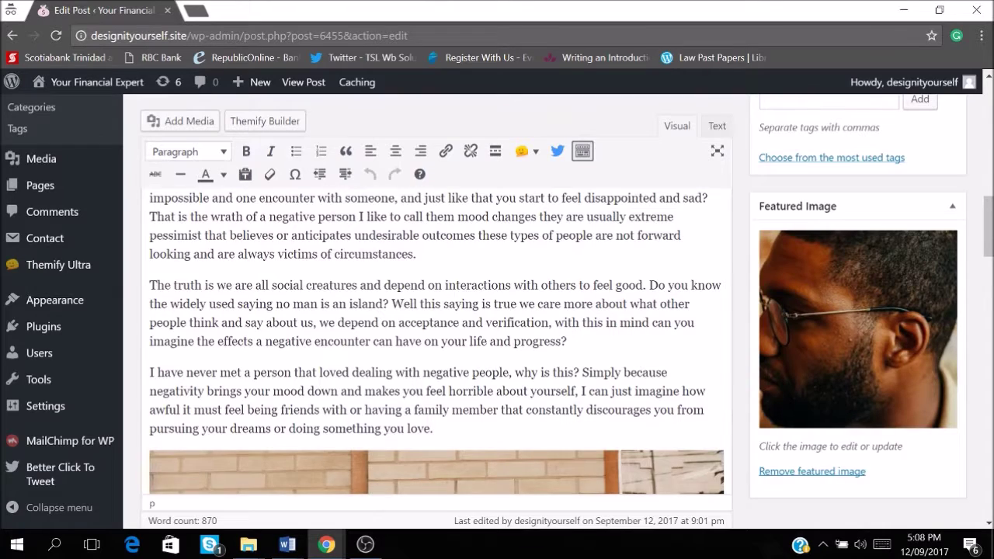
scroll(436, 341, down, 8)
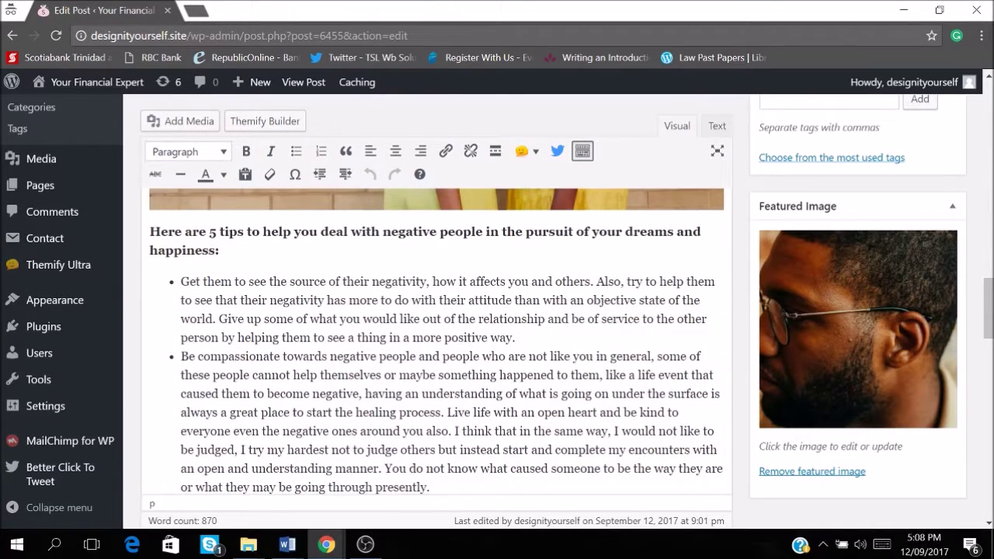
scroll(435, 342, down, 10)
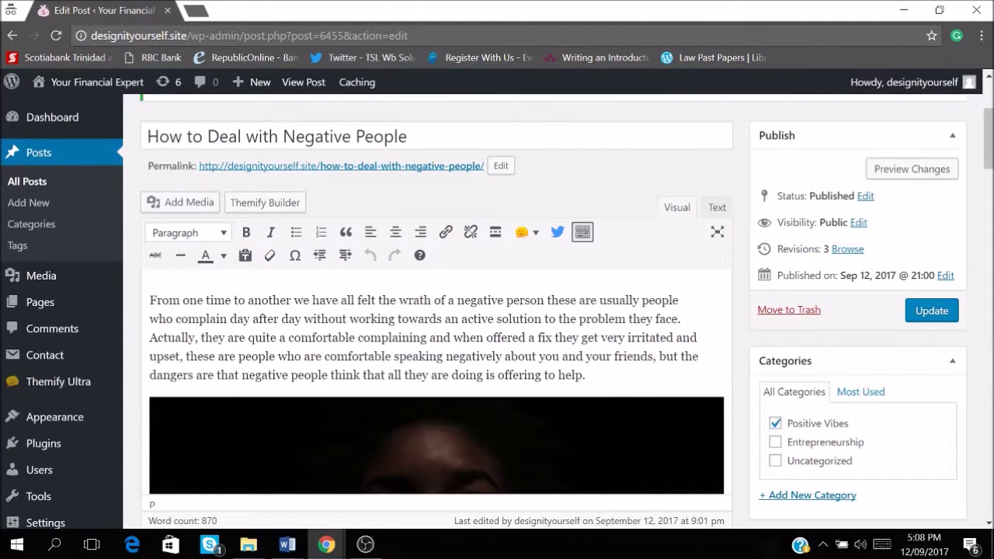
scroll(435, 342, down, 5)
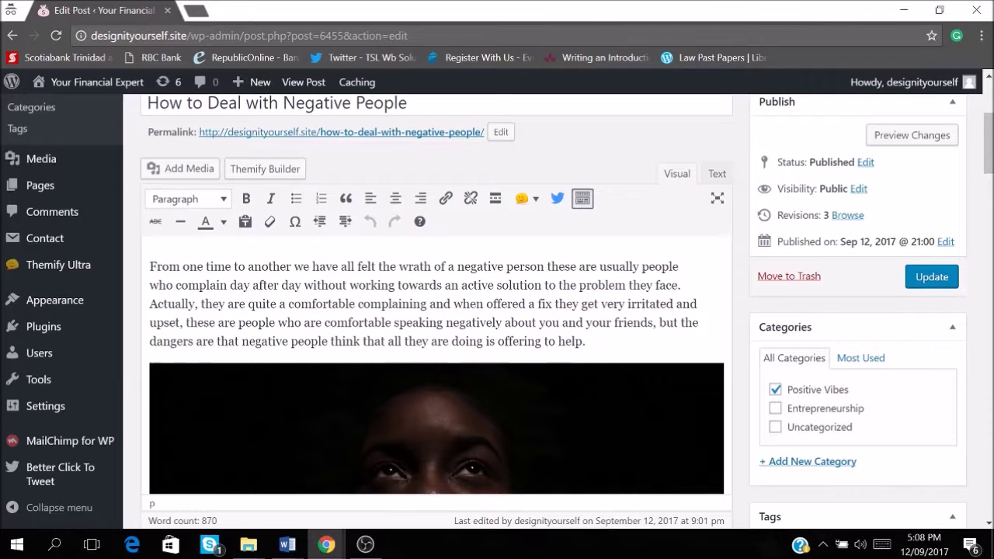
scroll(435, 311, down, 6)
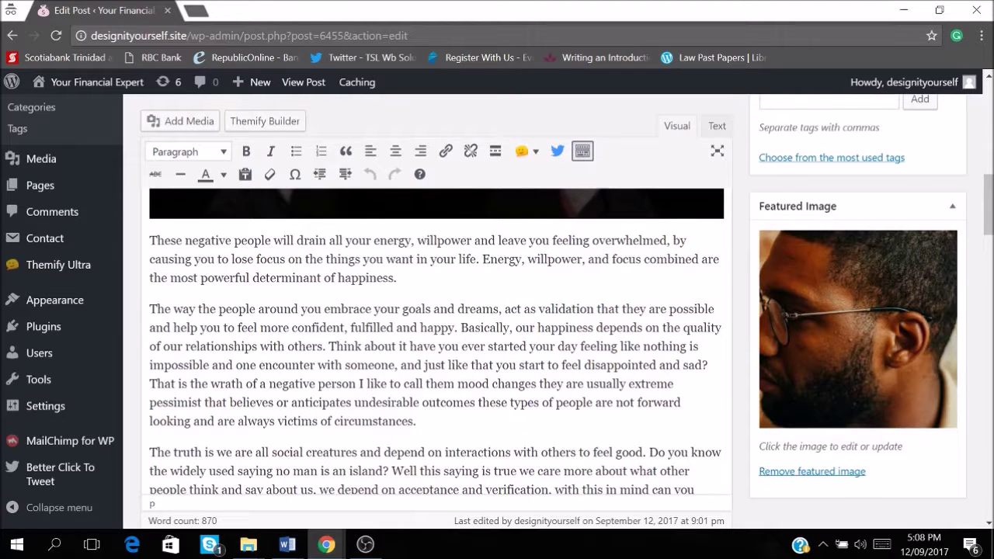
drag(481, 259, 397, 277)
right_click(501, 263)
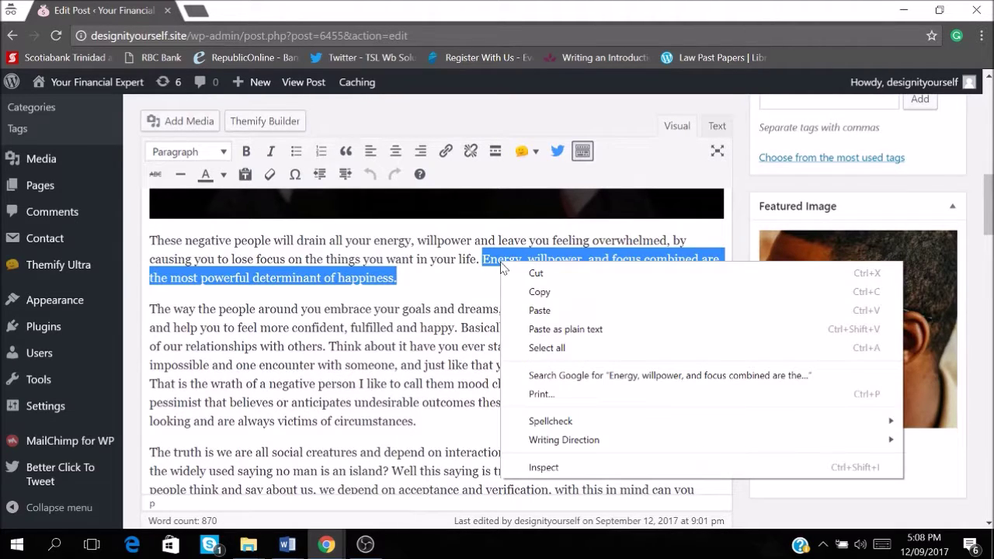
click(536, 274)
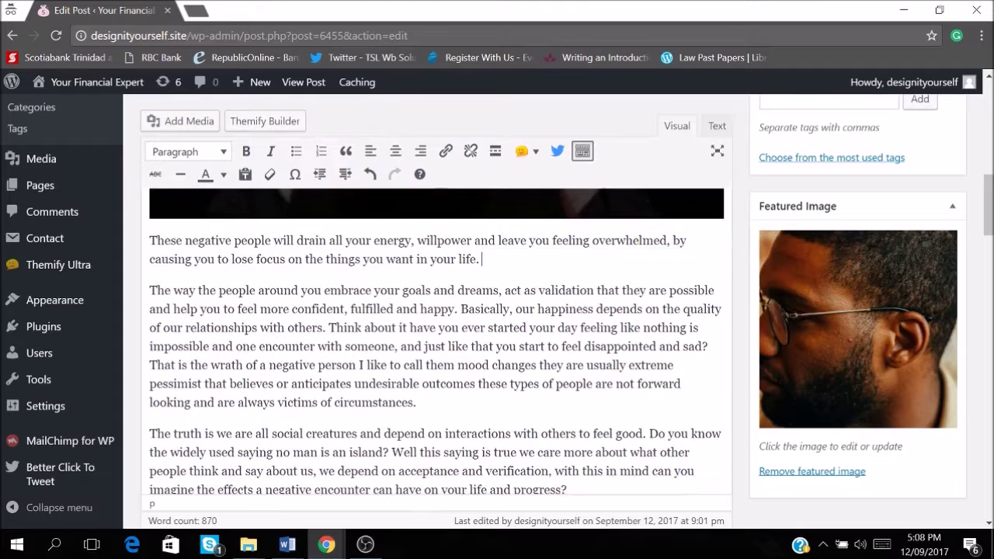
key(Return)
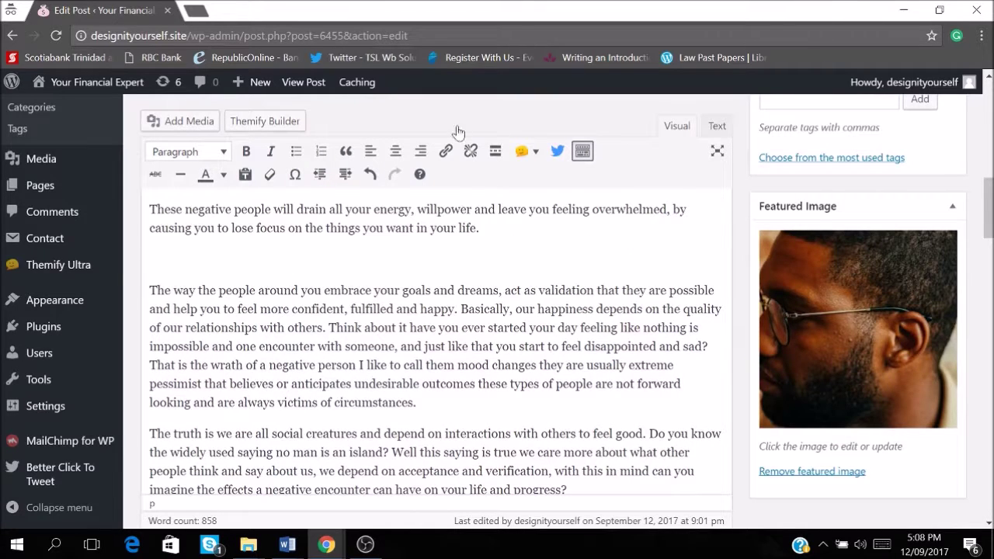
- Insert a Better Click To Tweet shortcode with the cut sentence as the tweetable quote, including the tslwebsolutions username
click(558, 153)
click(557, 153)
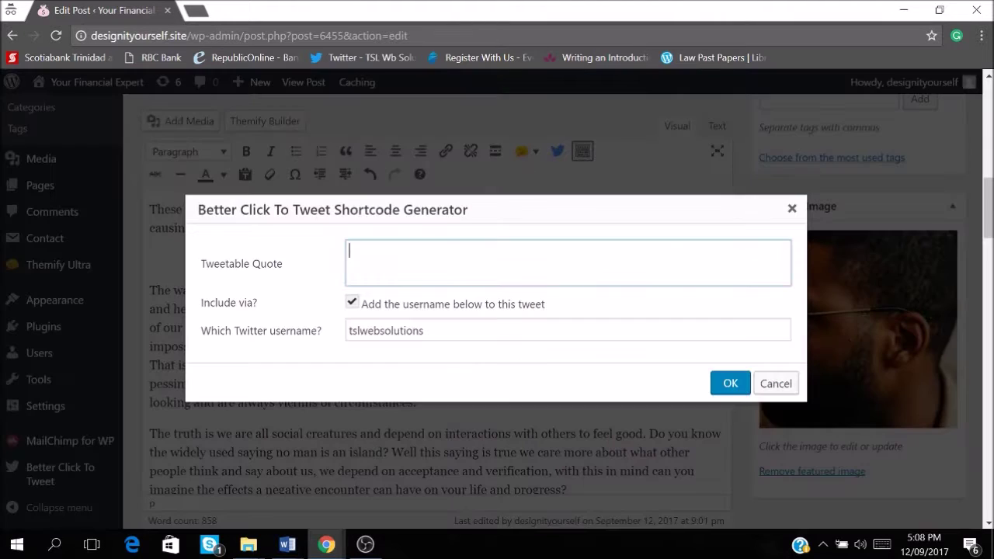
right_click(394, 250)
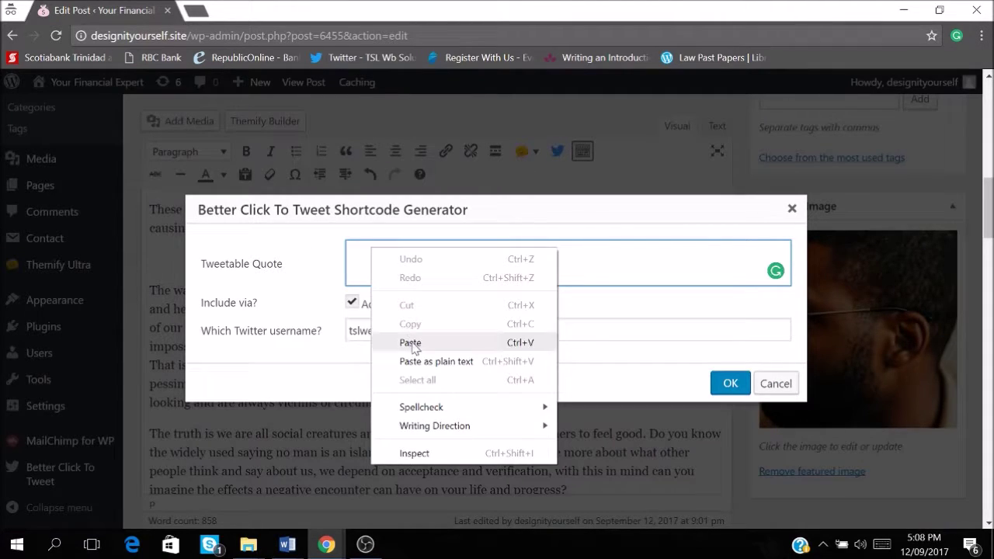
click(411, 342)
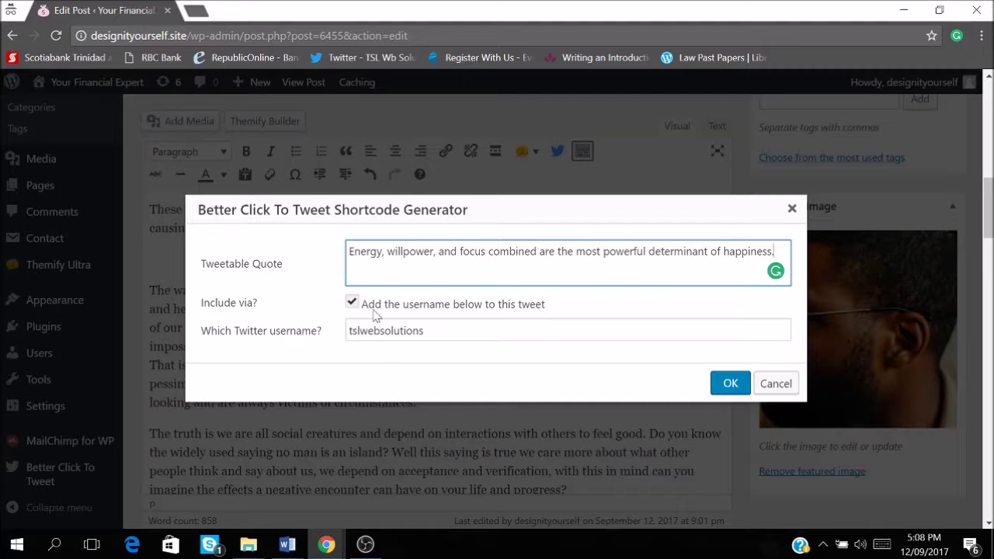
click(728, 384)
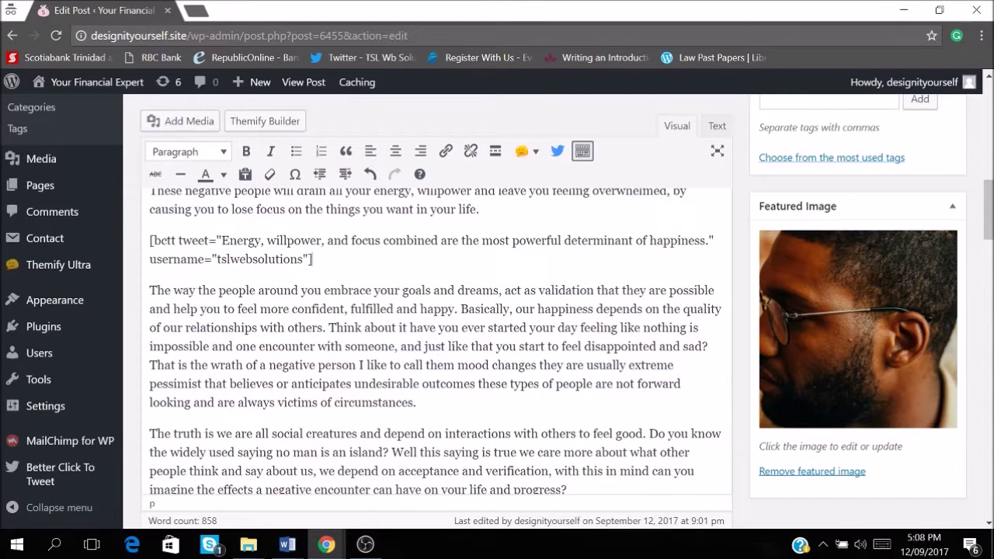
- Update the post and open its published version on the site
scroll(903, 335, up, 10)
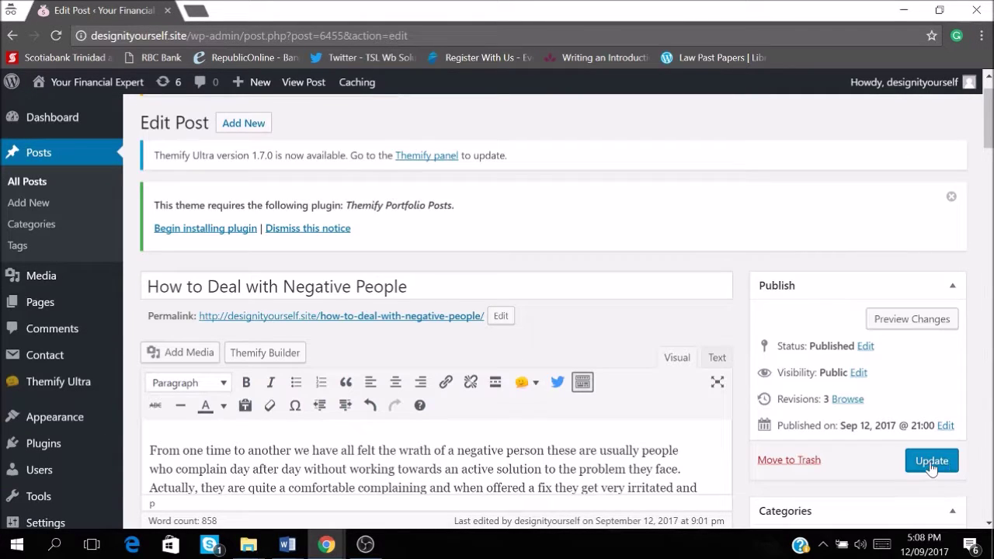
click(932, 465)
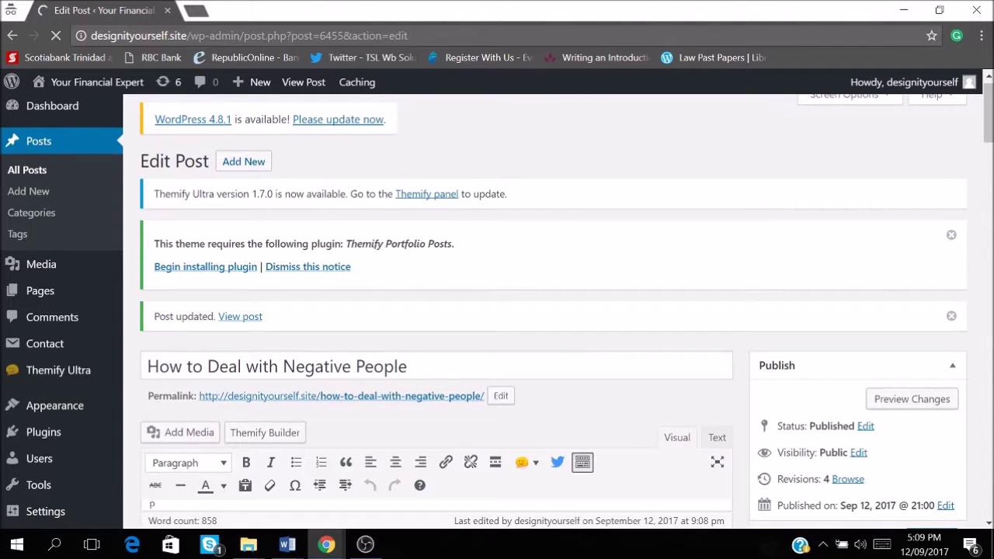
click(244, 320)
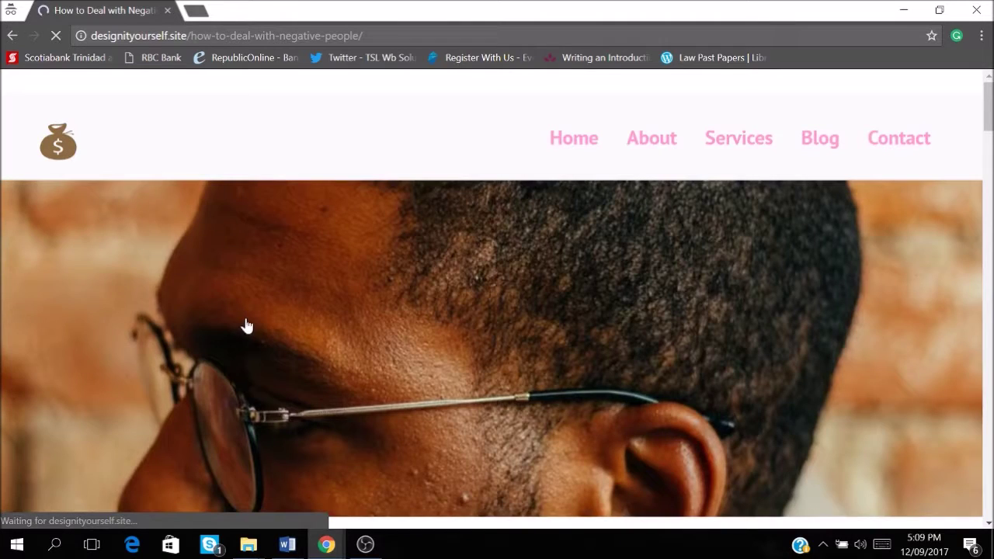
- Test the post's click-to-tweet box by opening its Twitter share page, and close that page again
scroll(353, 382, down, 3)
scroll(353, 382, down, 10)
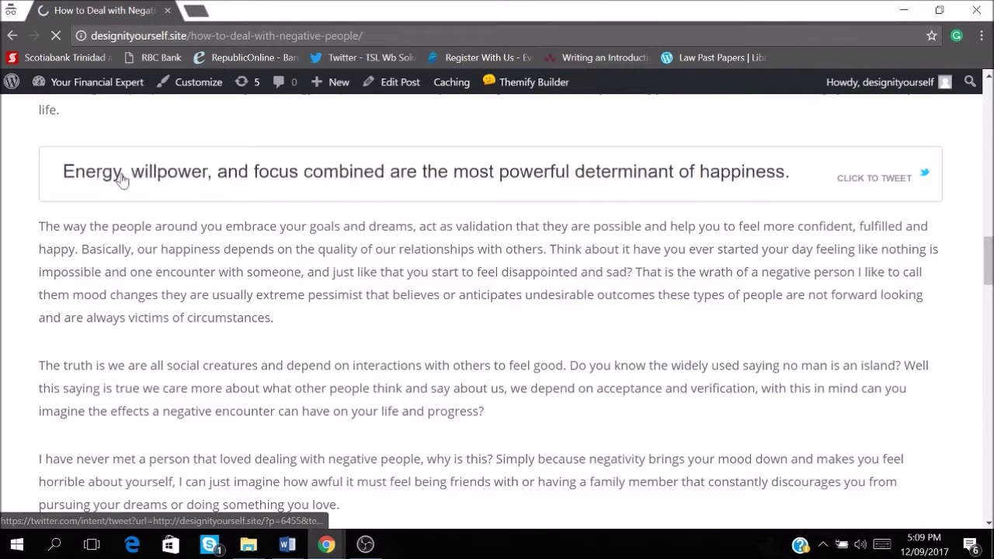
click(865, 180)
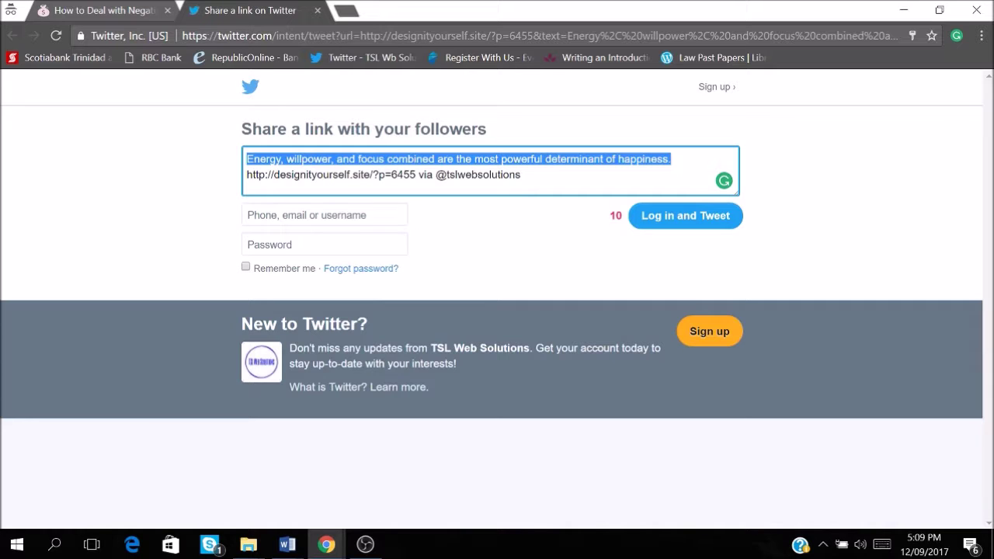
click(316, 11)
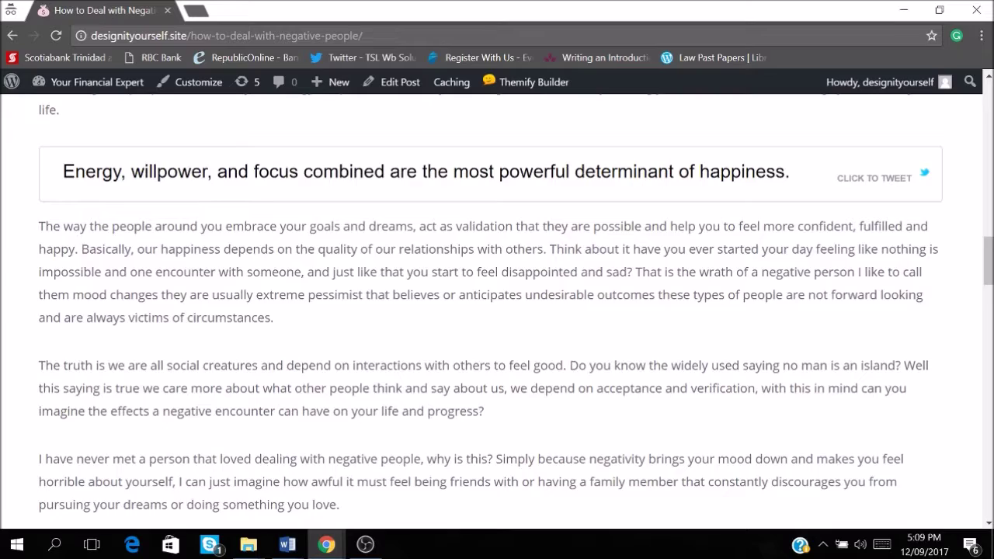
- Review the published post and how the click-to-tweet box appears between its paragraphs
scroll(302, 358, up, 20)
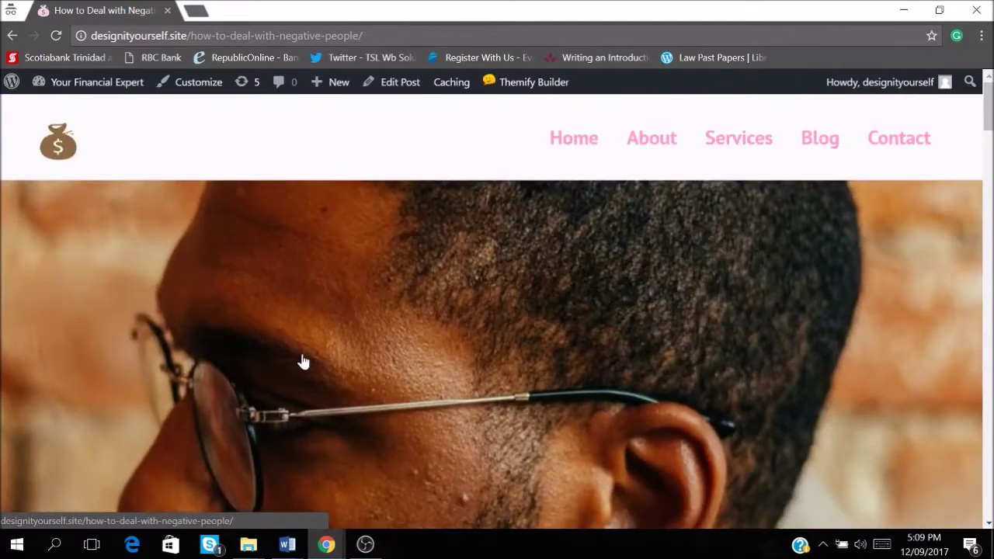
scroll(303, 362, down, 15)
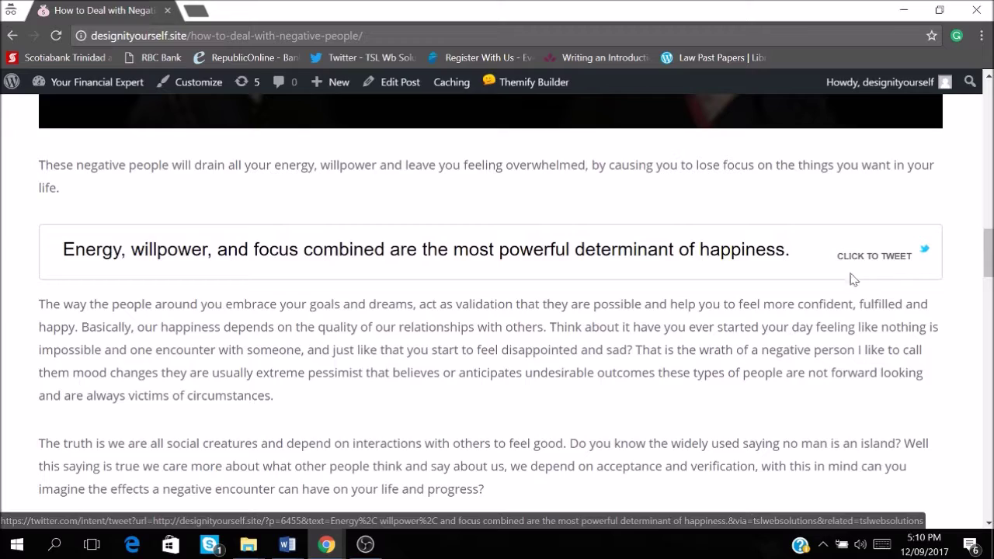
scroll(313, 268, down, 3)
scroll(311, 296, down, 8)
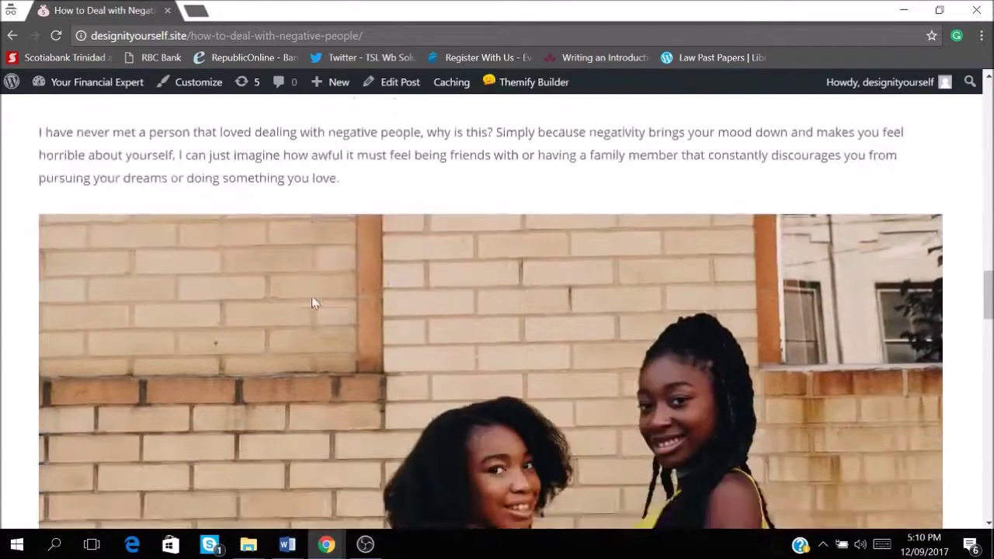
scroll(419, 396, up, 10)
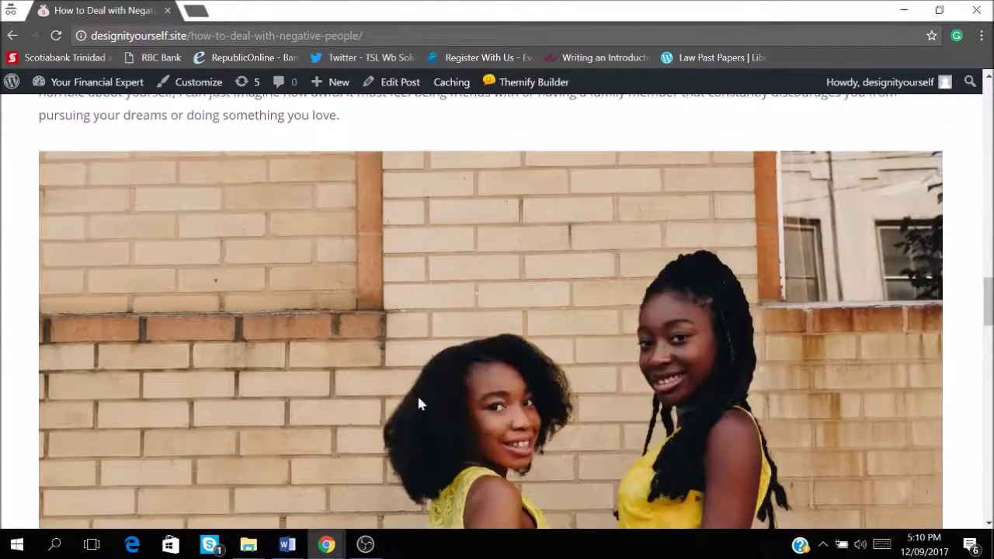
scroll(497, 311, up, 1)
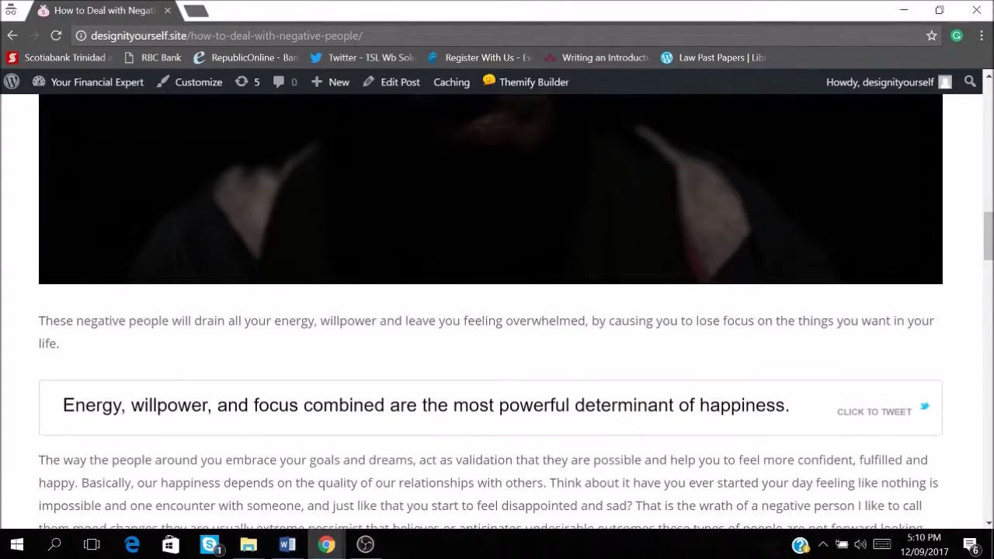